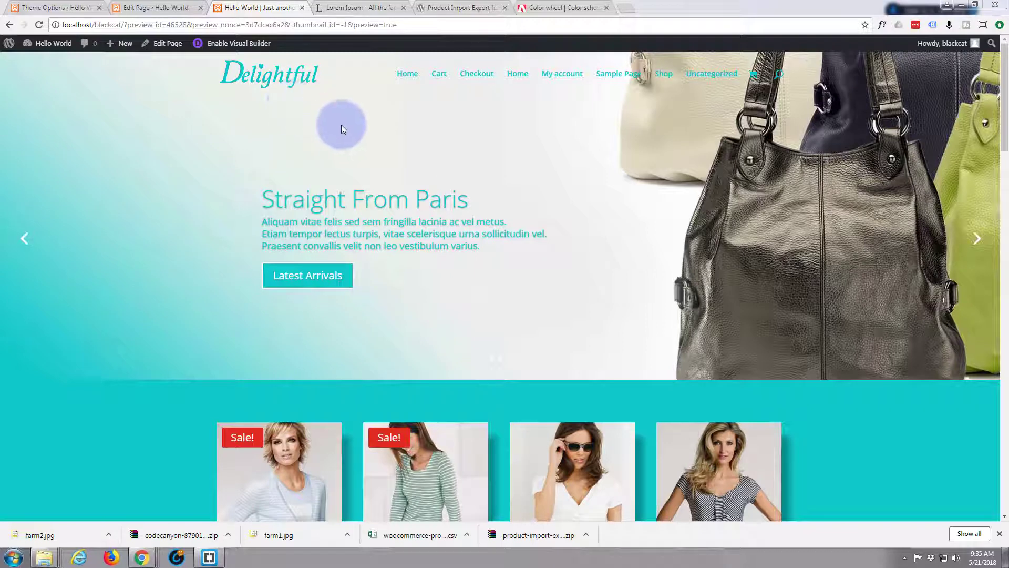
{"action": "scroll", "coordinate": [299, 138], "scroll_direction": "down", "scroll_amount": 4}
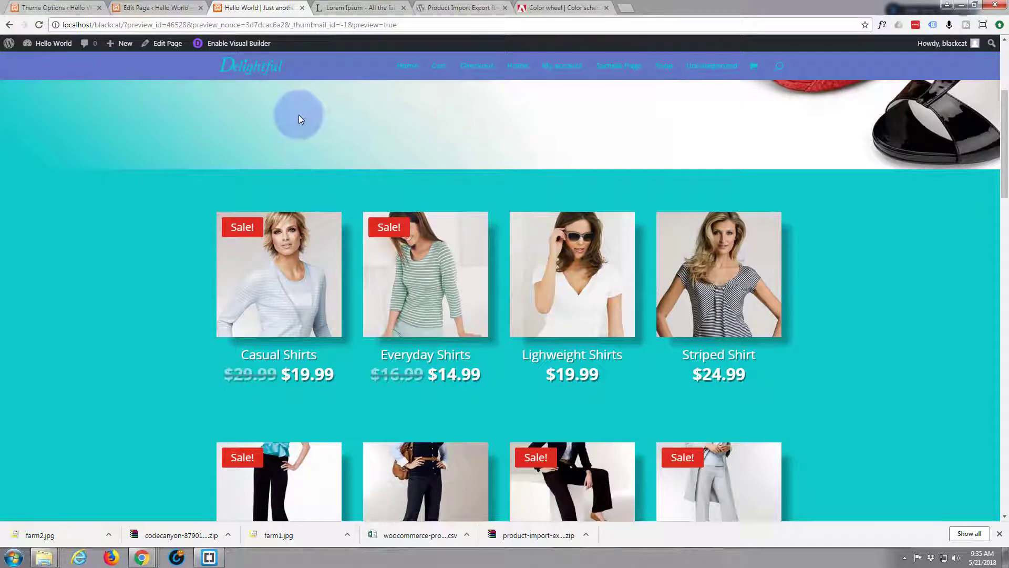
{"action": "scroll", "coordinate": [298, 120], "scroll_direction": "up", "scroll_amount": 4}
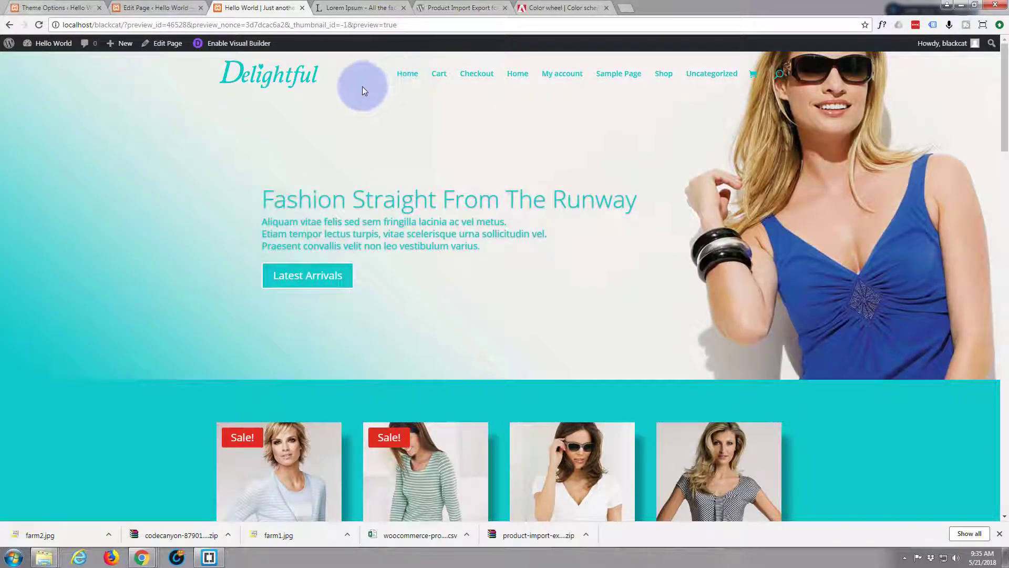
{"action": "scroll", "coordinate": [336, 128], "scroll_direction": "down", "scroll_amount": 3}
{"action": "scroll", "coordinate": [332, 127], "scroll_direction": "up", "scroll_amount": 3}
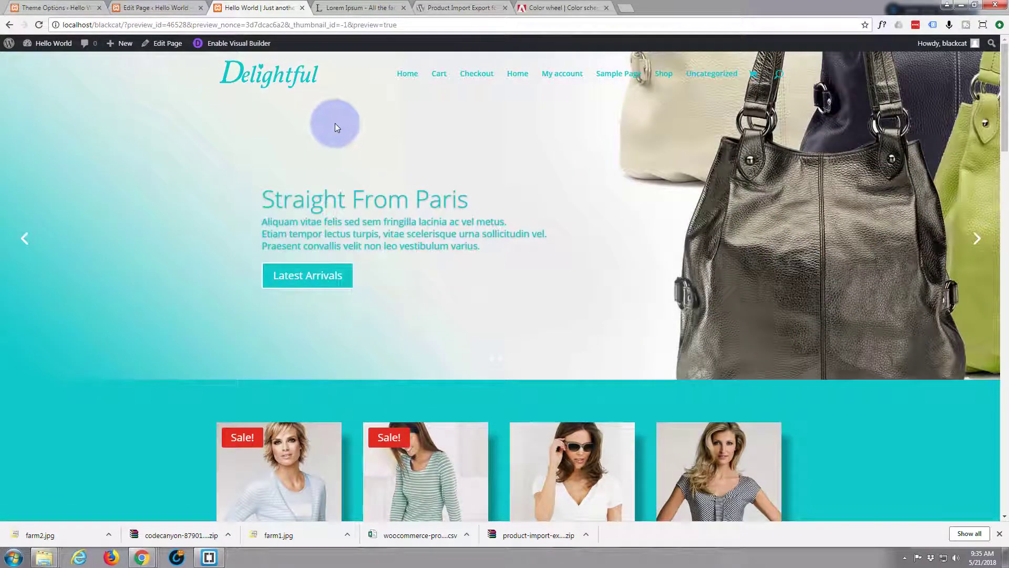
- Create a new WordPress navigation menu named "main test"
{"action": "left_click", "coordinate": [50, 7]}
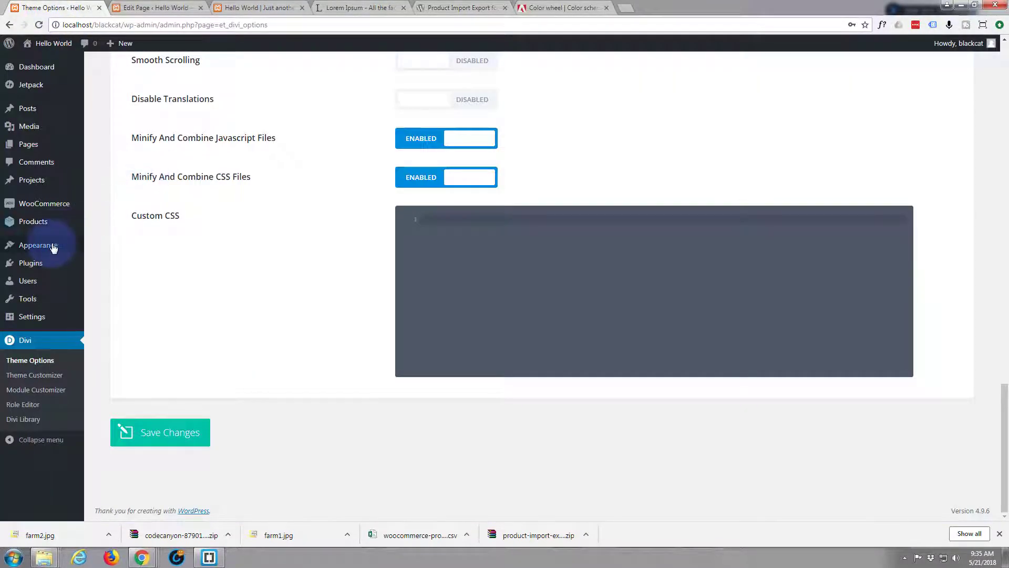
{"action": "mouse_move", "coordinate": [46, 250]}
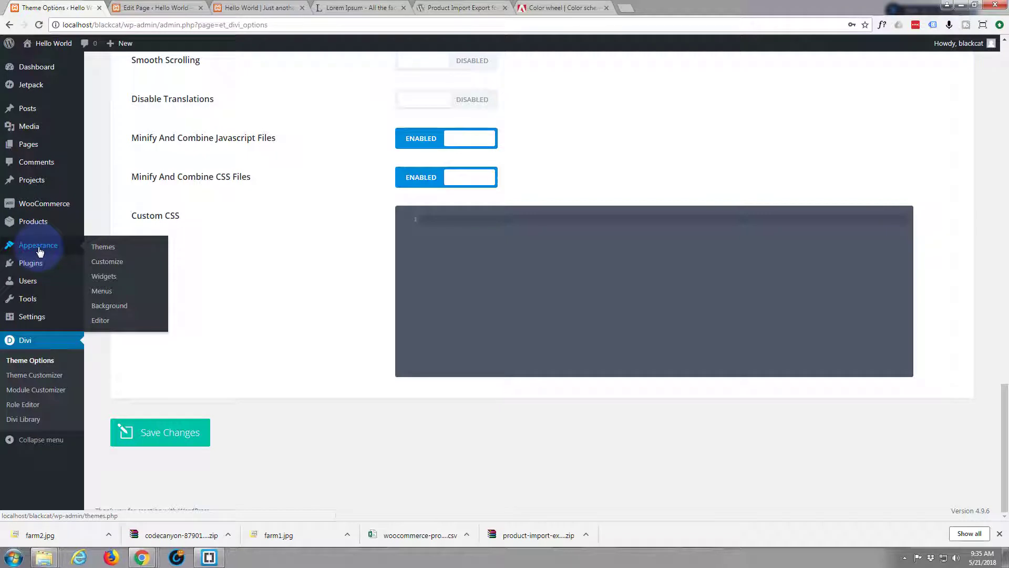
{"action": "left_click", "coordinate": [103, 296]}
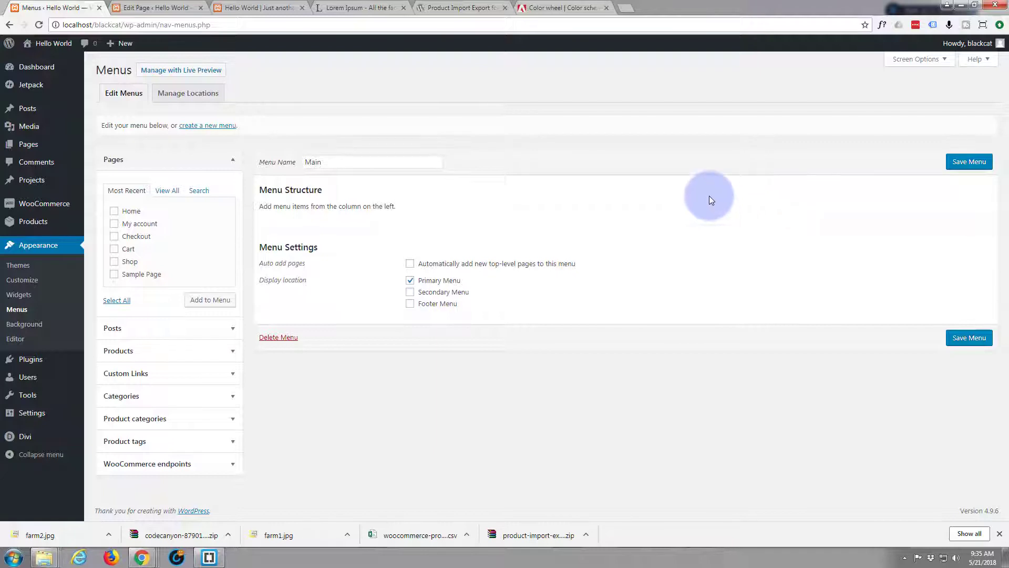
{"action": "left_click", "coordinate": [202, 126]}
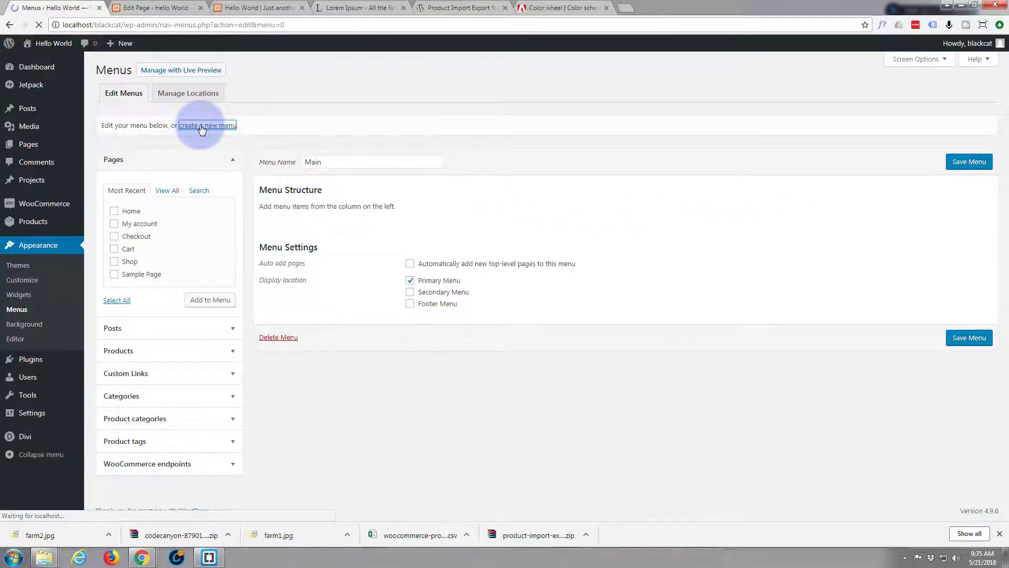
{"action": "left_click", "coordinate": [321, 161]}
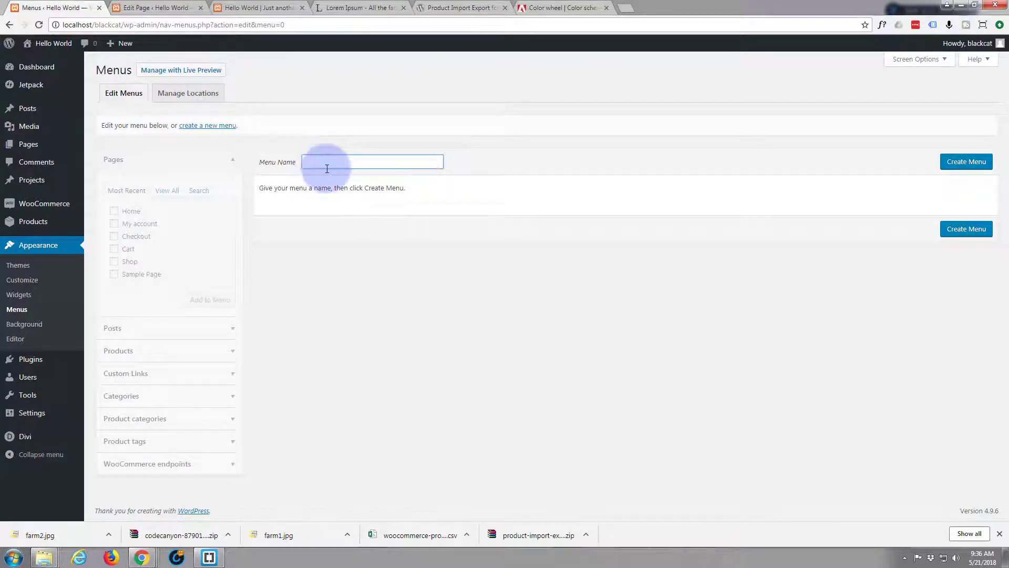
{"action": "type", "text": "main test"}
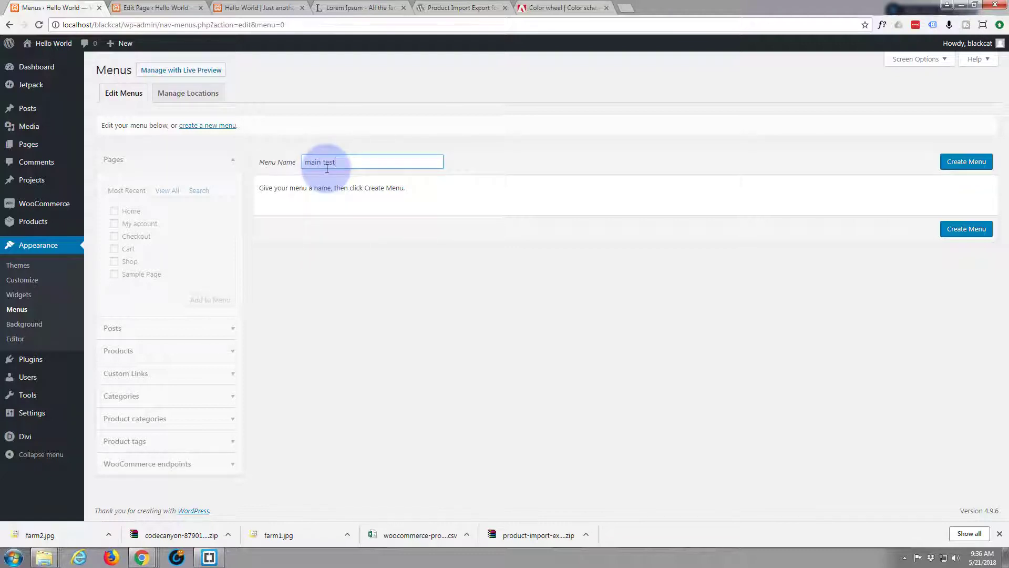
{"action": "left_click", "coordinate": [288, 256]}
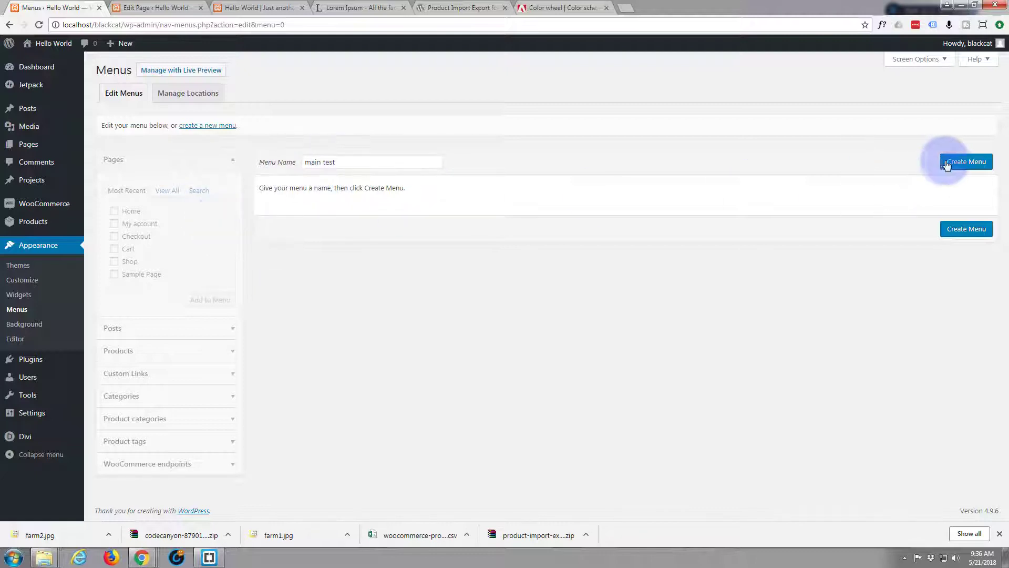
{"action": "left_click", "coordinate": [951, 167]}
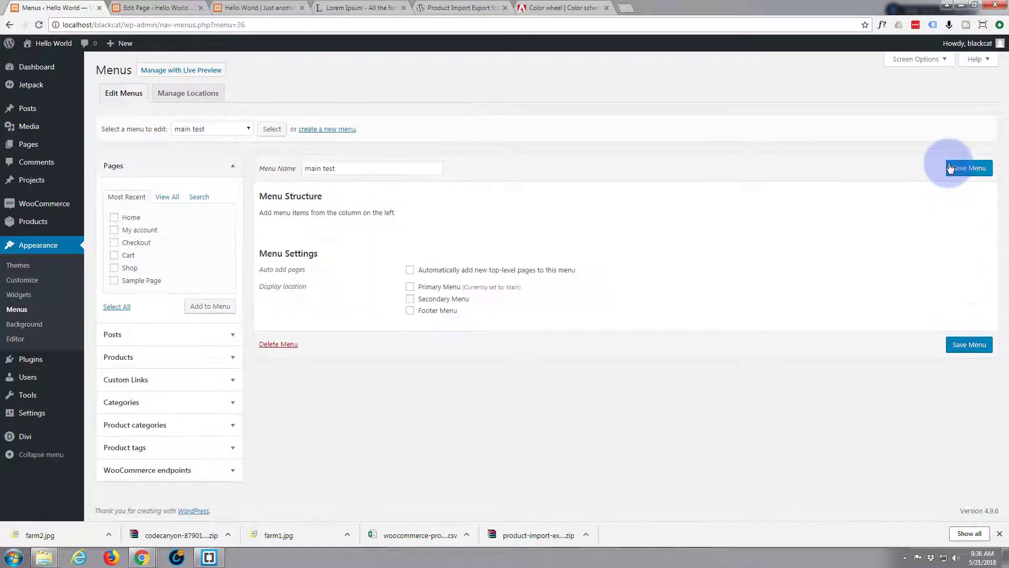
- Add the Home, My account, Checkout, Cart and Shop pages to the main test menu and save it
{"action": "left_click", "coordinate": [114, 218]}
{"action": "left_click", "coordinate": [115, 231]}
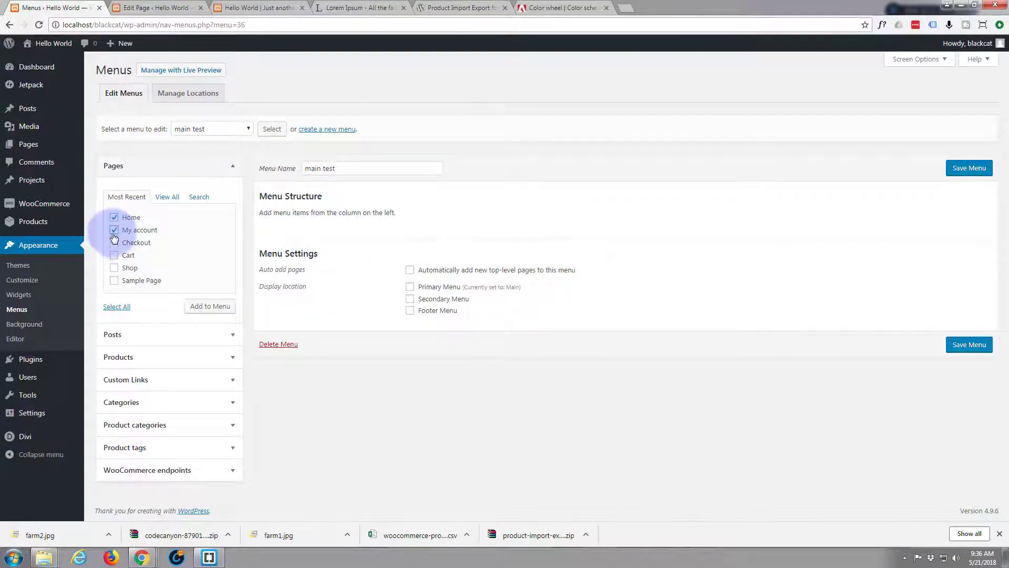
{"action": "left_click", "coordinate": [115, 243]}
{"action": "left_click", "coordinate": [114, 256]}
{"action": "left_click", "coordinate": [115, 268]}
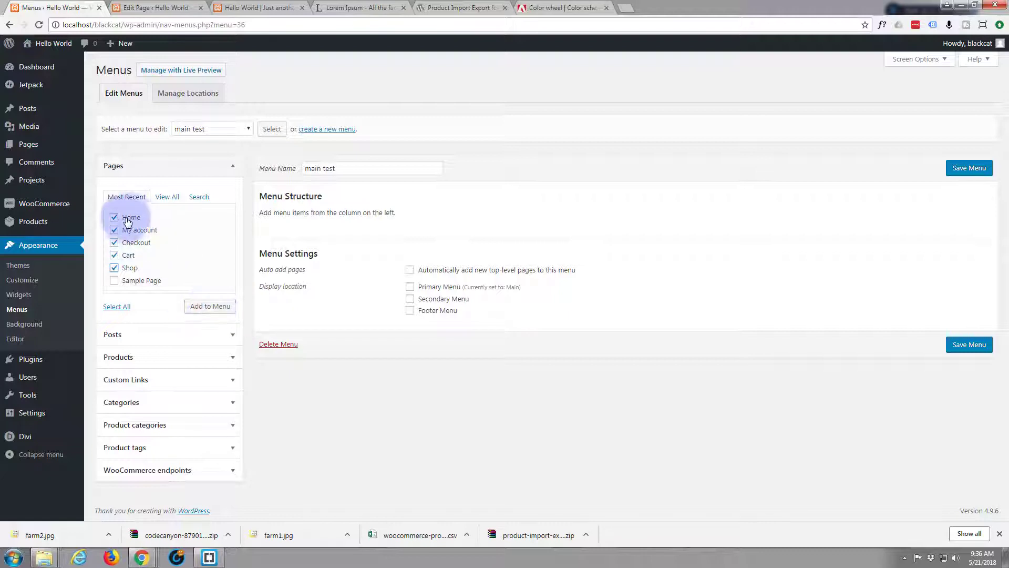
{"action": "left_click", "coordinate": [214, 311]}
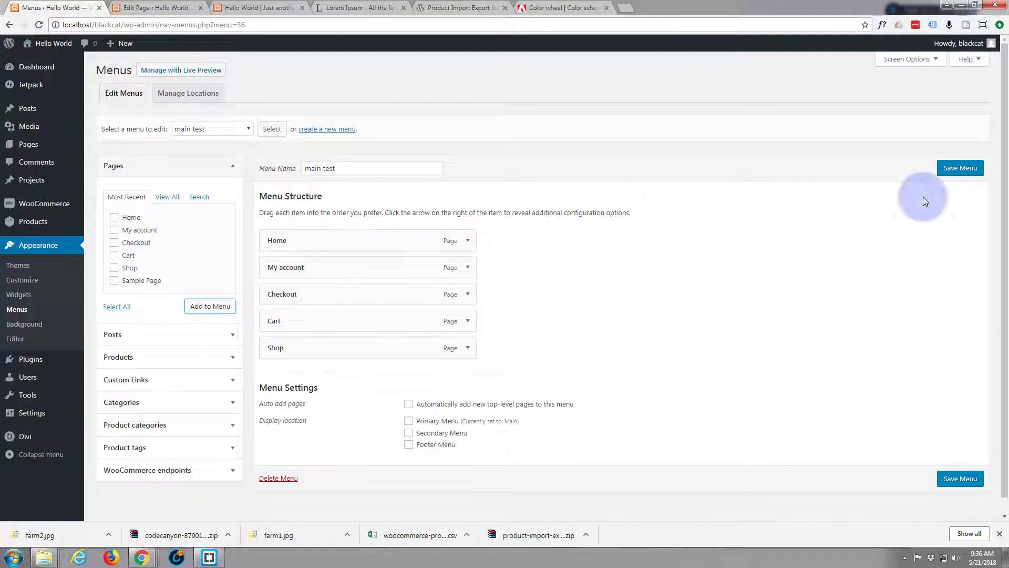
{"action": "left_click", "coordinate": [955, 169]}
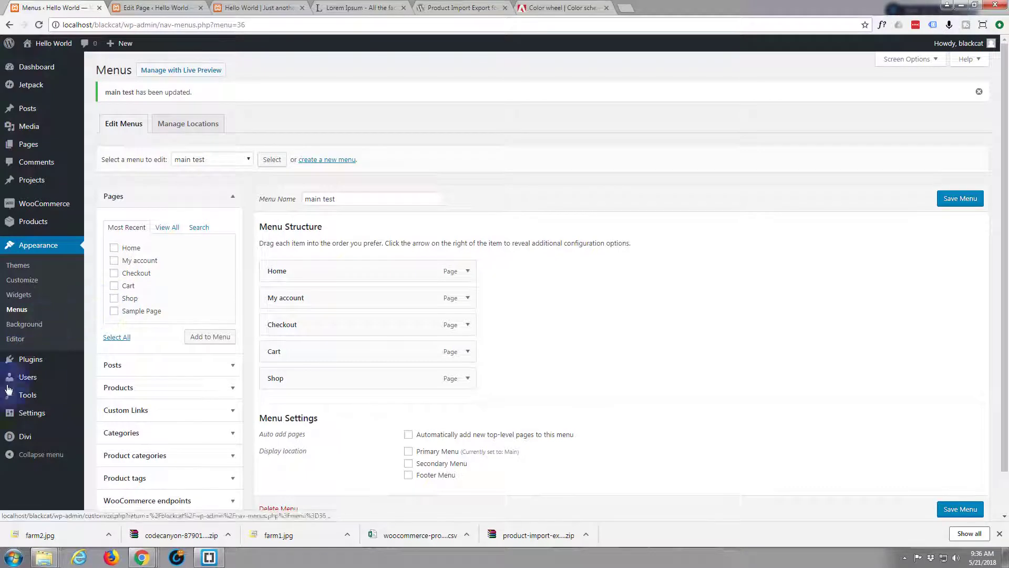
- Open the Divi Theme Customizer and examine how the header looks at the page top and when the page is scrolled
{"action": "mouse_move", "coordinate": [14, 439]}
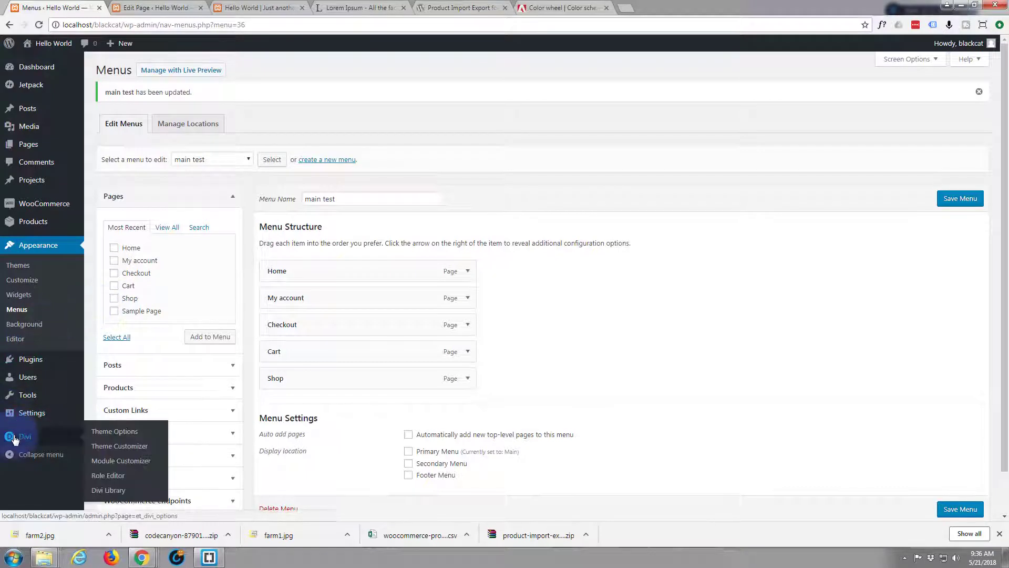
{"action": "left_click", "coordinate": [115, 453]}
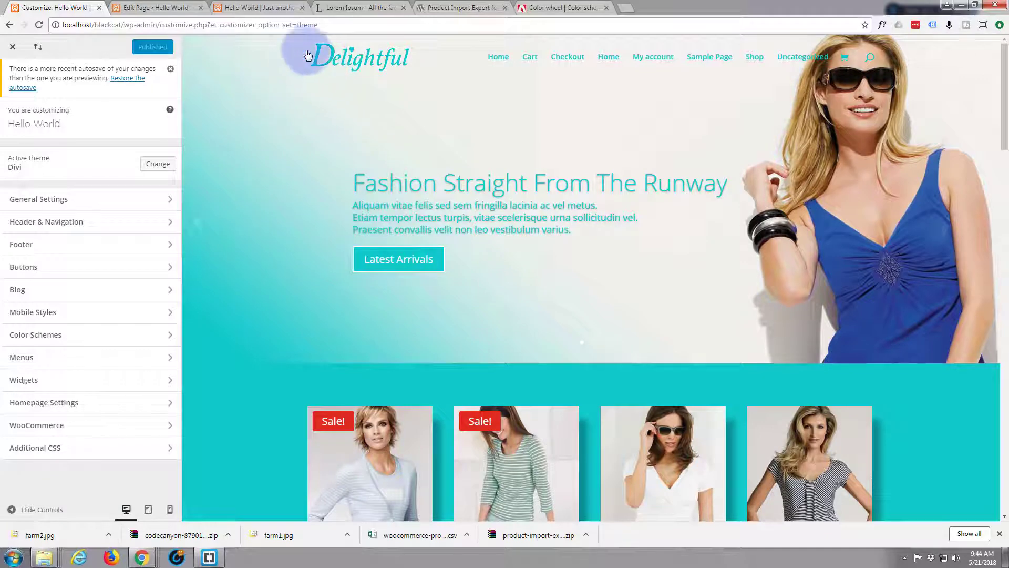
{"action": "scroll", "coordinate": [269, 136], "scroll_direction": "down", "scroll_amount": 1}
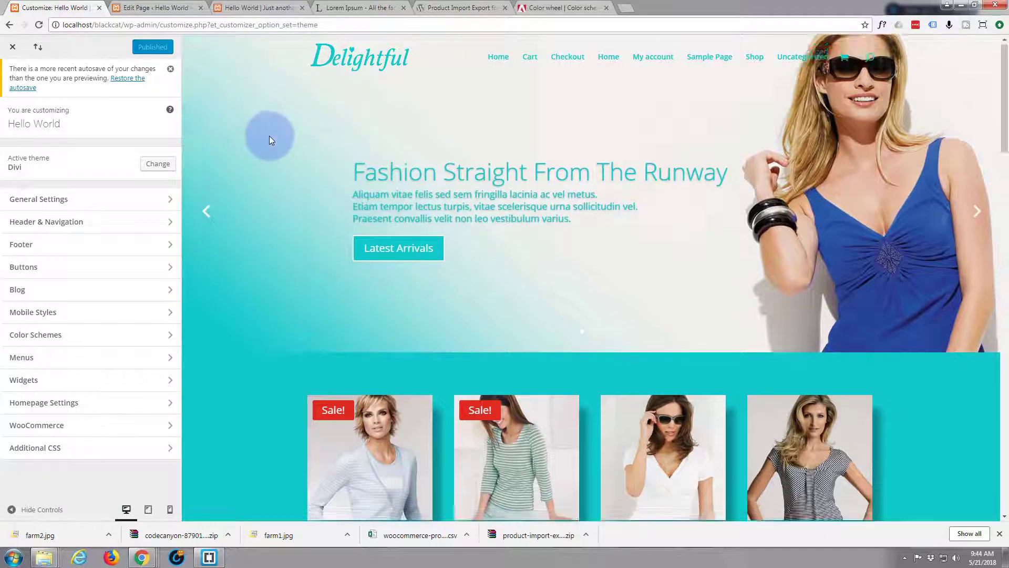
{"action": "scroll", "coordinate": [283, 99], "scroll_direction": "down", "scroll_amount": 2}
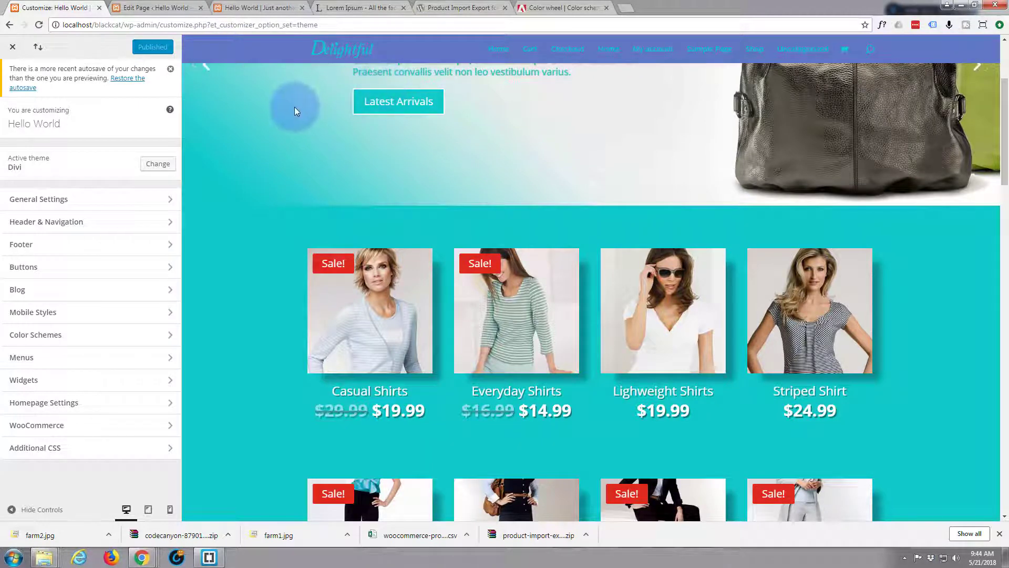
{"action": "scroll", "coordinate": [294, 104], "scroll_direction": "up", "scroll_amount": 3}
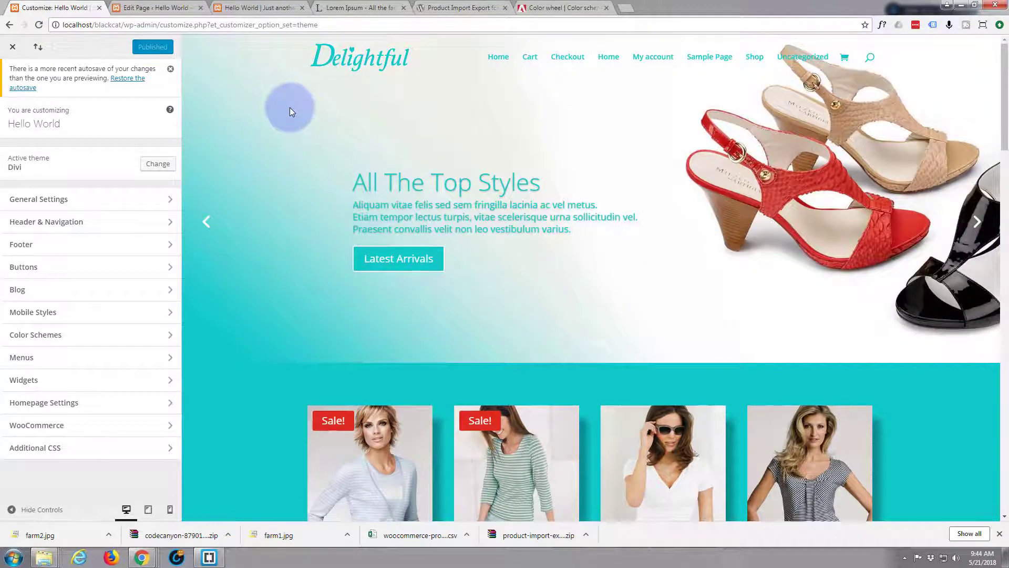
{"action": "scroll", "coordinate": [289, 107], "scroll_direction": "down", "scroll_amount": 2}
{"action": "scroll", "coordinate": [289, 107], "scroll_direction": "down", "scroll_amount": 1}
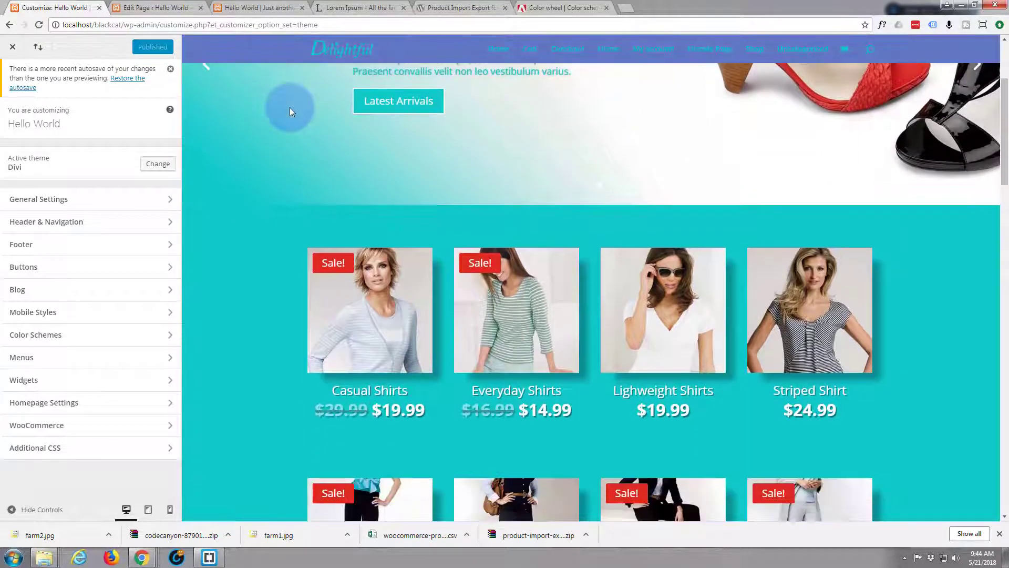
{"action": "scroll", "coordinate": [289, 108], "scroll_direction": "up", "scroll_amount": 2}
{"action": "scroll", "coordinate": [289, 108], "scroll_direction": "up", "scroll_amount": 1}
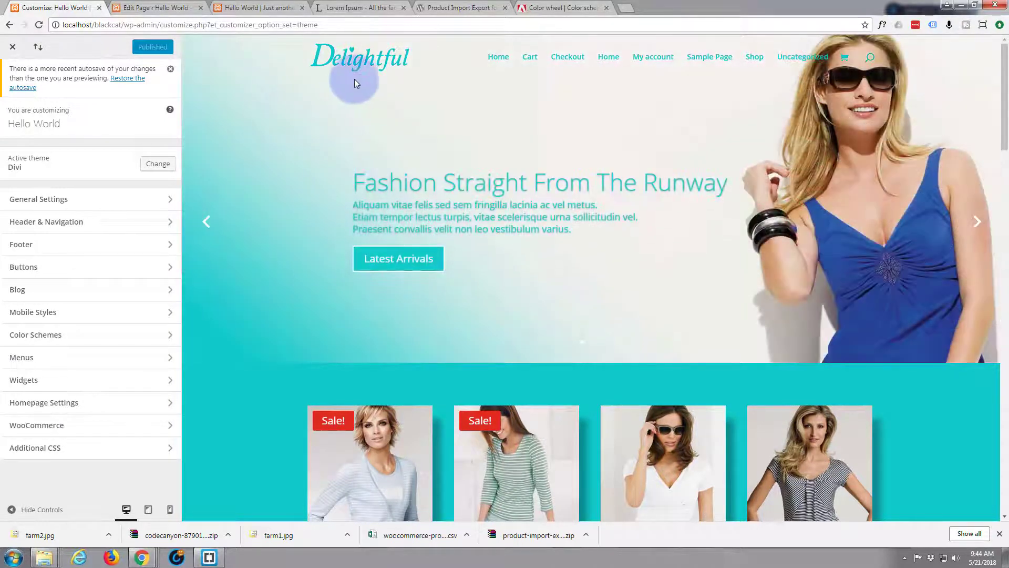
- Check the menu and logo height values in the Primary Menu Bar settings of Header & Navigation
{"action": "left_click", "coordinate": [94, 227]}
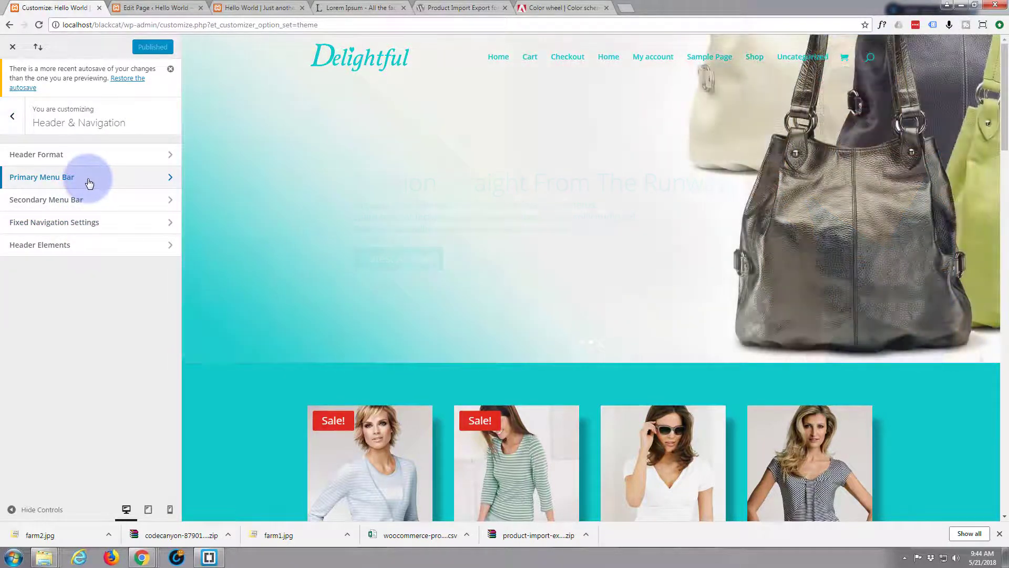
{"action": "left_click", "coordinate": [87, 181]}
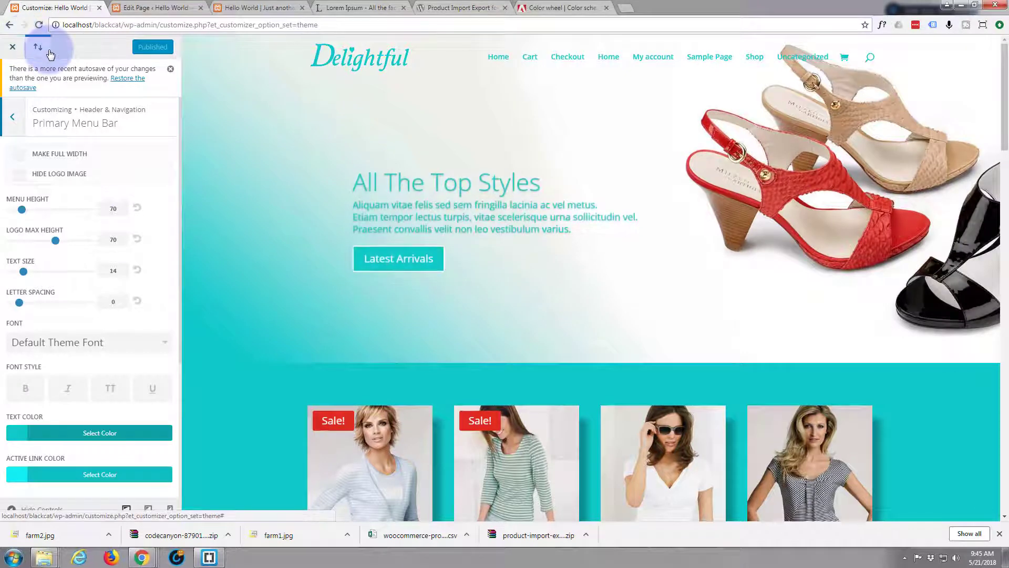
{"action": "left_click", "coordinate": [14, 120]}
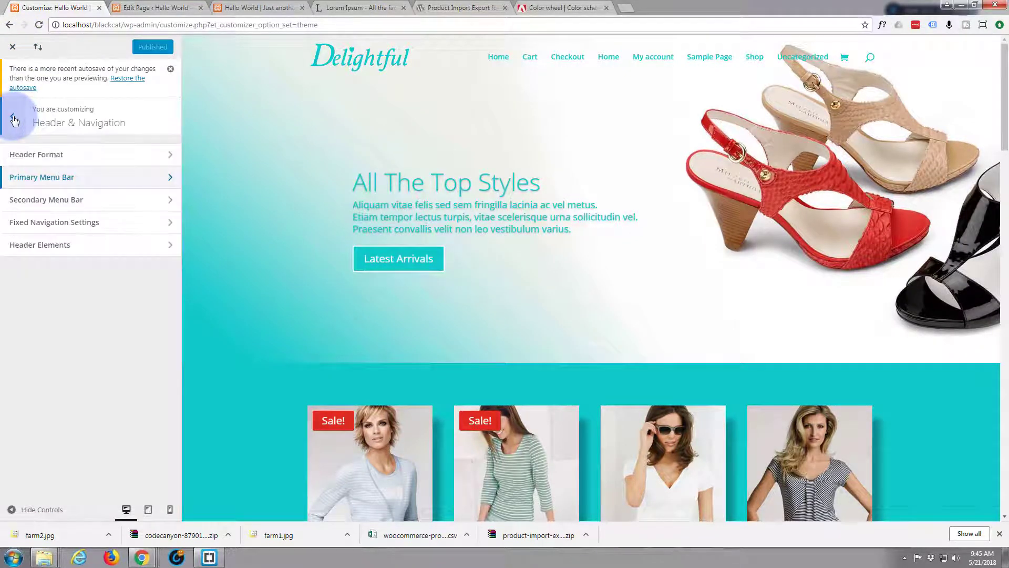
- Set the fixed menu height to 70 in the Fixed Navigation Settings and check the header in the preview
{"action": "left_click", "coordinate": [54, 225]}
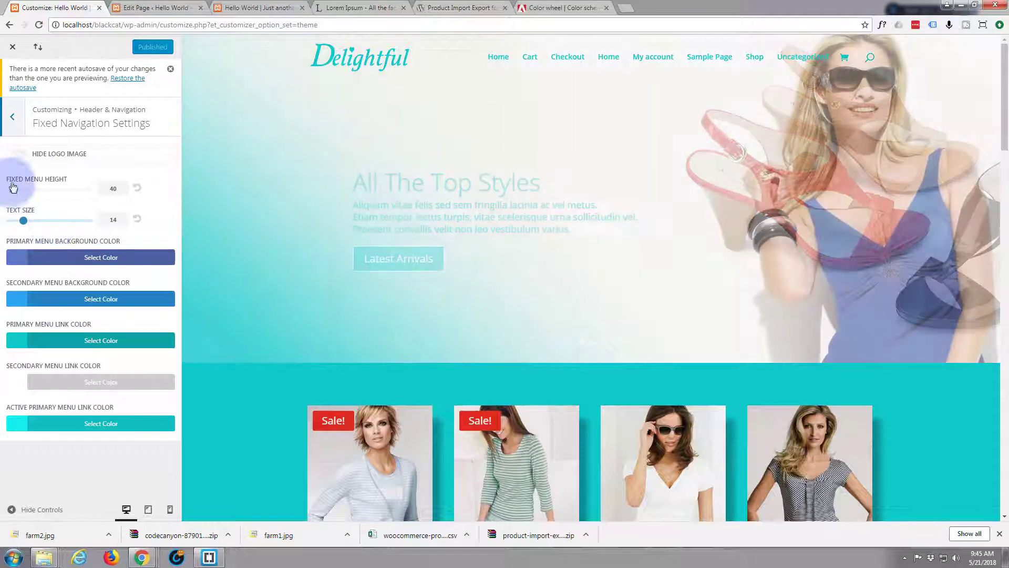
{"action": "double_click", "coordinate": [111, 189]}
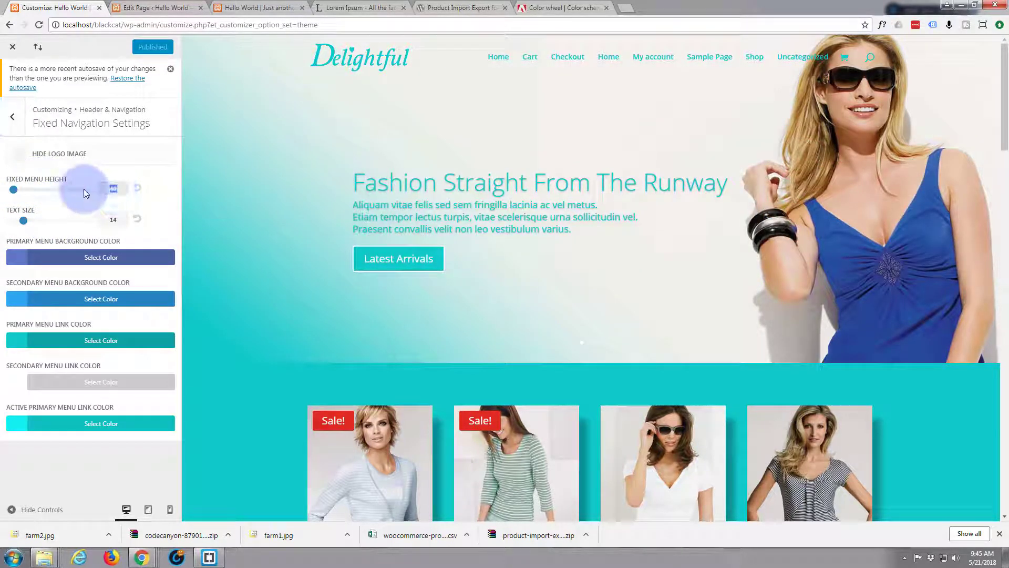
{"action": "type", "text": "70"}
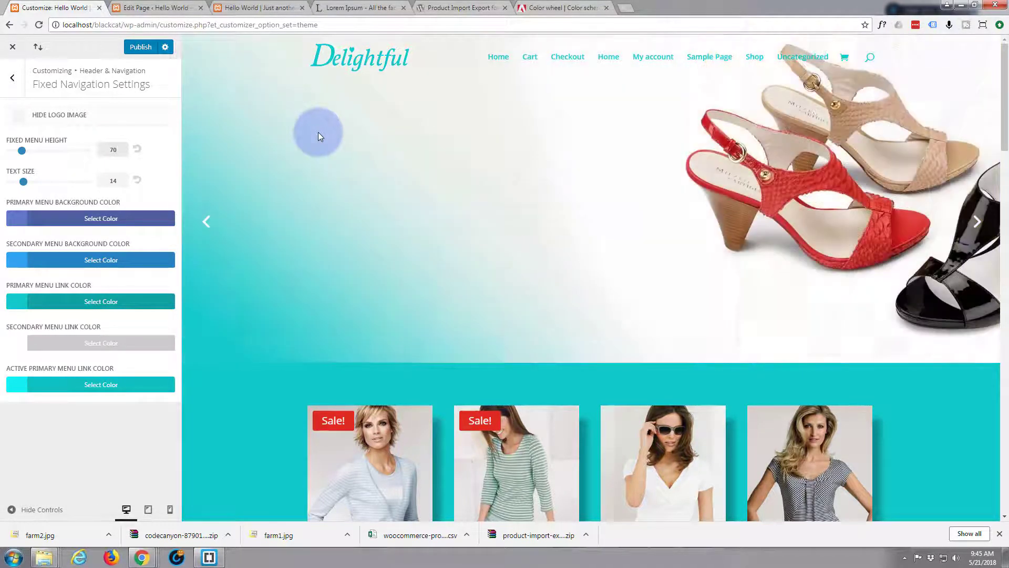
{"action": "scroll", "coordinate": [317, 137], "scroll_direction": "down", "scroll_amount": 2}
{"action": "scroll", "coordinate": [318, 136], "scroll_direction": "down", "scroll_amount": 1}
{"action": "scroll", "coordinate": [316, 135], "scroll_direction": "up", "scroll_amount": 3}
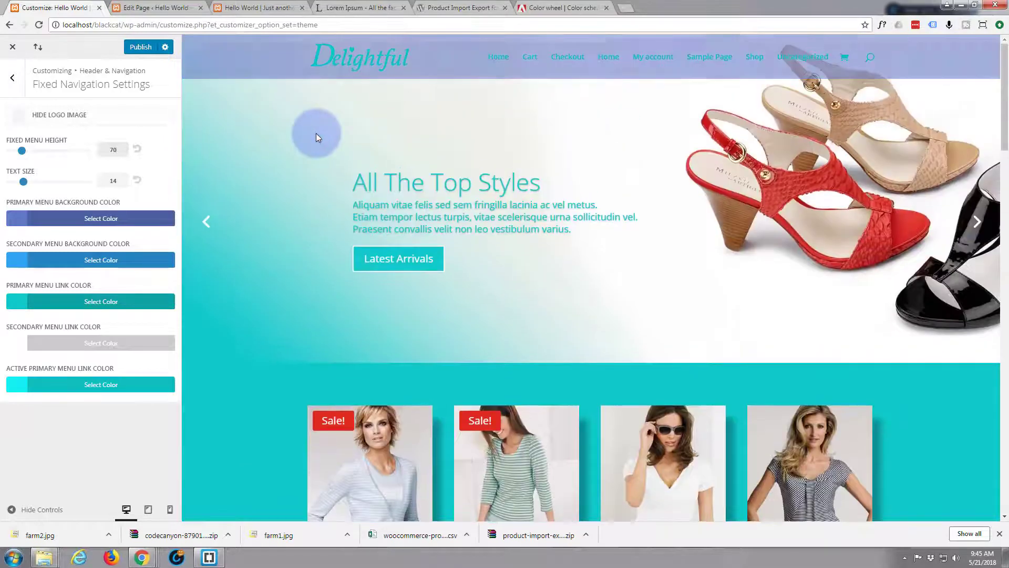
{"action": "scroll", "coordinate": [316, 134], "scroll_direction": "down", "scroll_amount": 3}
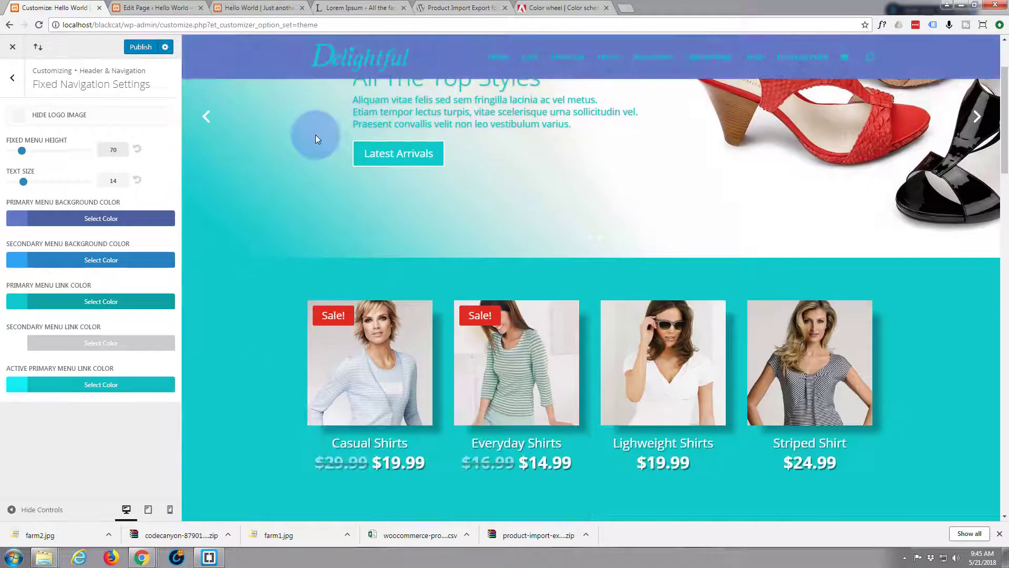
{"action": "scroll", "coordinate": [315, 134], "scroll_direction": "up", "scroll_amount": 3}
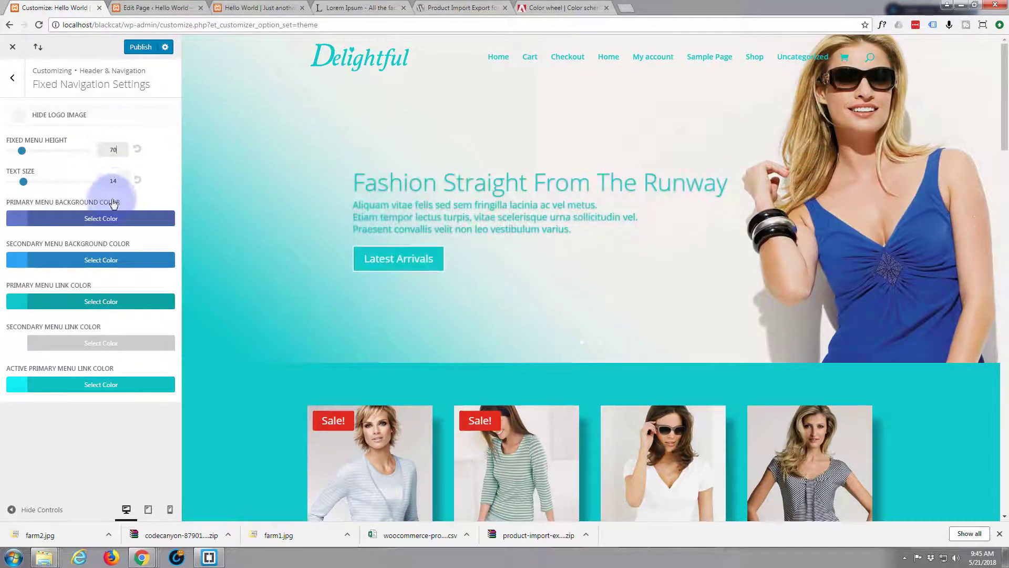
- Set the fixed navigation's primary menu background color to #fffff9 and check it on the scrolled preview
{"action": "left_click", "coordinate": [104, 221]}
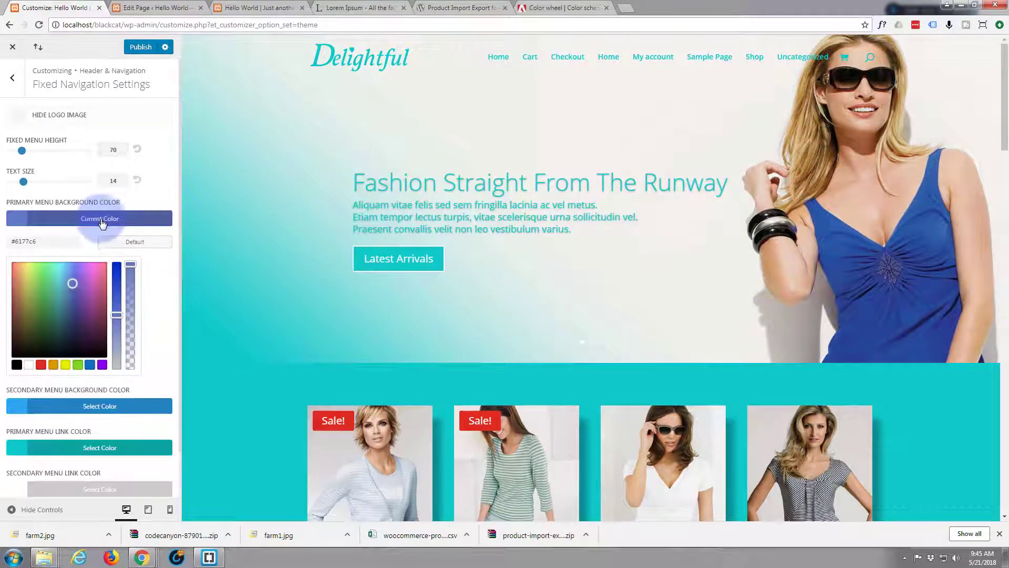
{"action": "left_click_drag", "start_coordinate": [50, 241], "coordinate": [15, 241]}
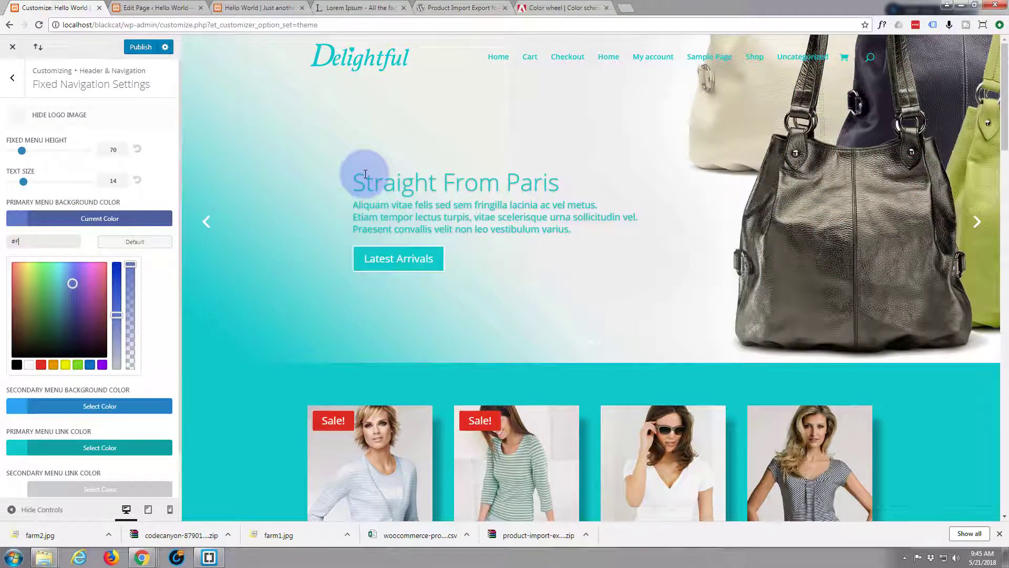
{"action": "type", "text": "fffff9"}
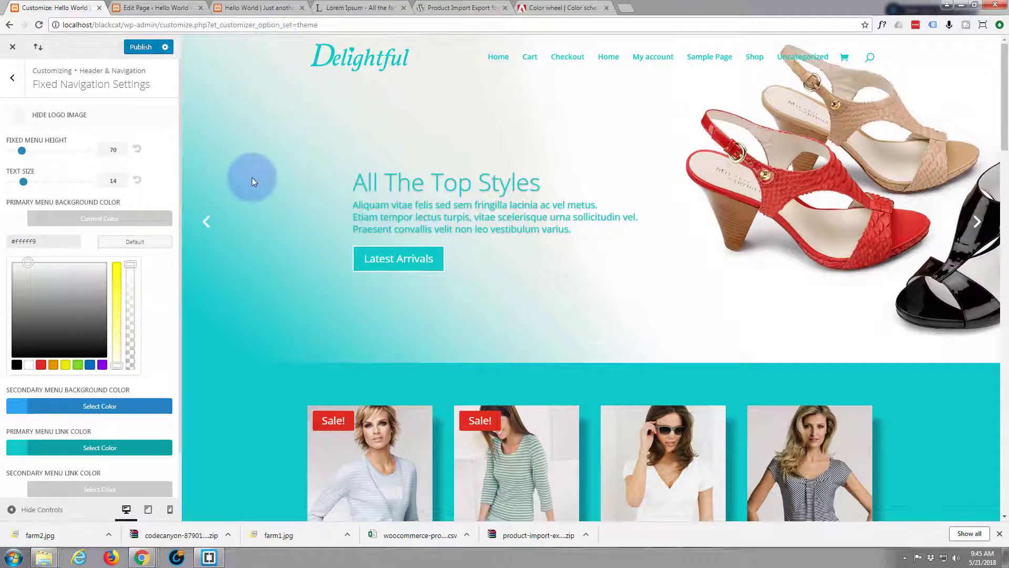
{"action": "scroll", "coordinate": [251, 178], "scroll_direction": "down", "scroll_amount": 3}
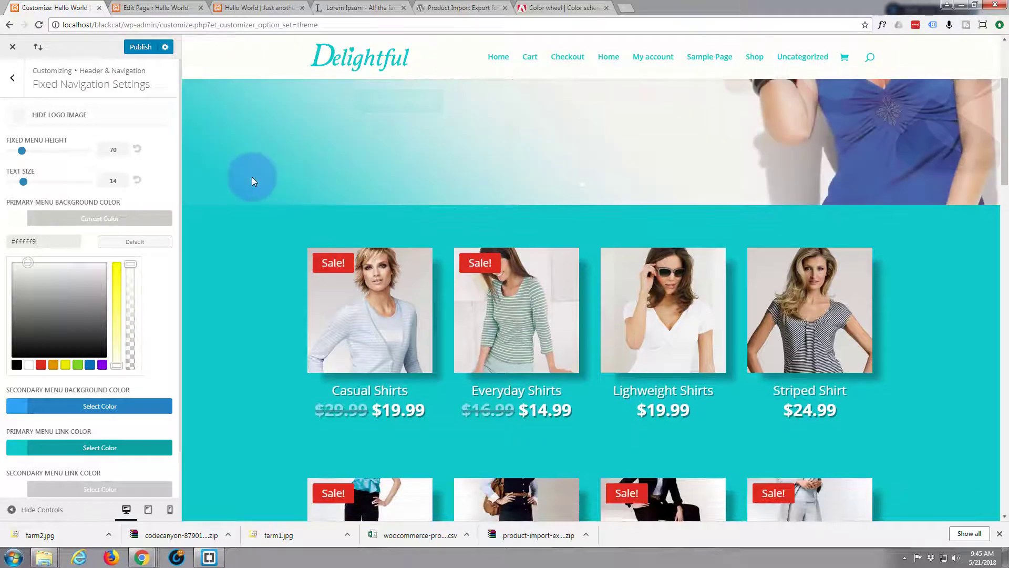
- Compare the header's appearance at the page top with the fixed header on the scrolled preview
{"action": "scroll", "coordinate": [252, 177], "scroll_direction": "up", "scroll_amount": 2}
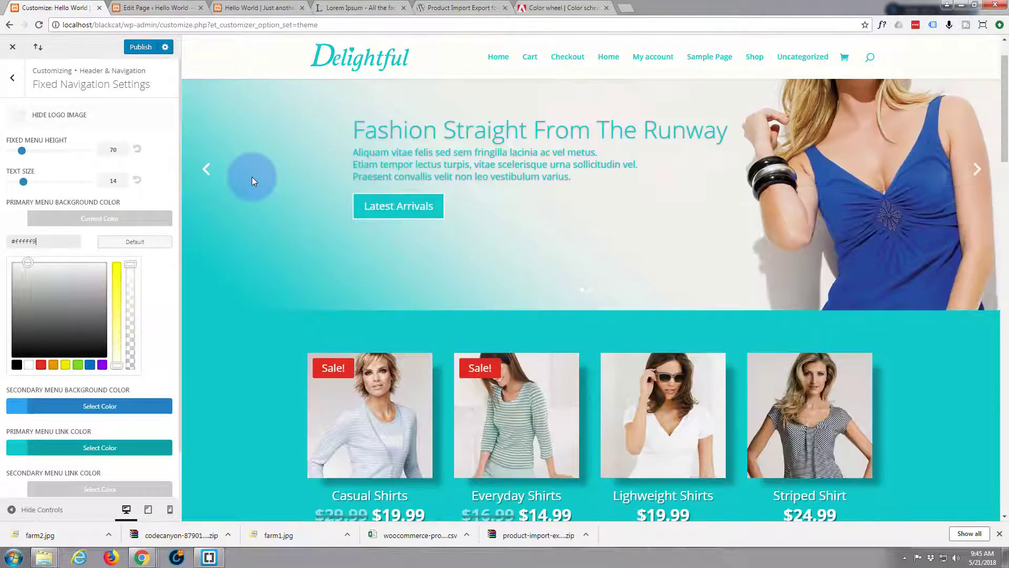
{"action": "scroll", "coordinate": [252, 177], "scroll_direction": "up", "scroll_amount": 1}
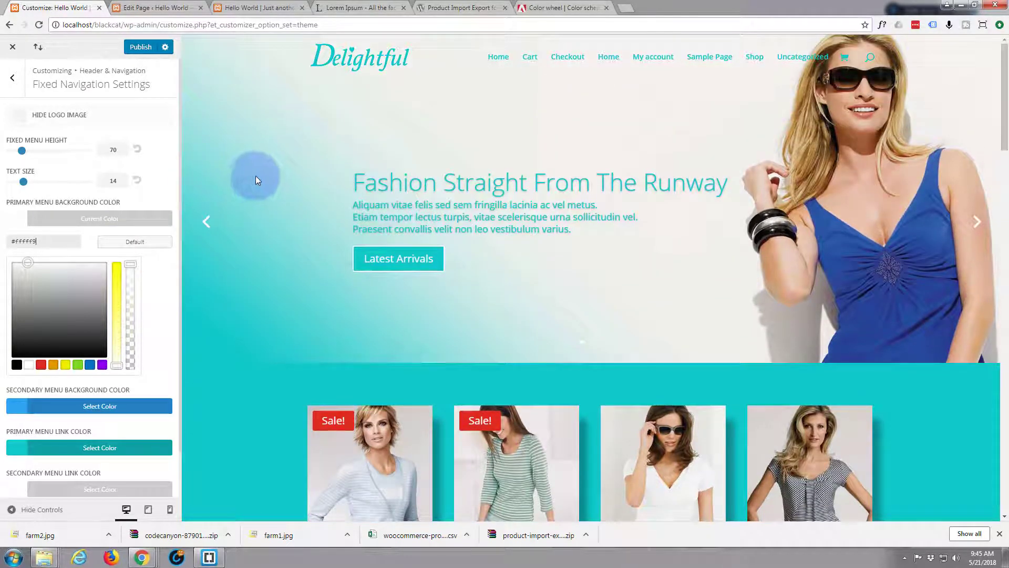
{"action": "scroll", "coordinate": [273, 172], "scroll_direction": "down", "scroll_amount": 4}
{"action": "scroll", "coordinate": [288, 172], "scroll_direction": "up", "scroll_amount": 4}
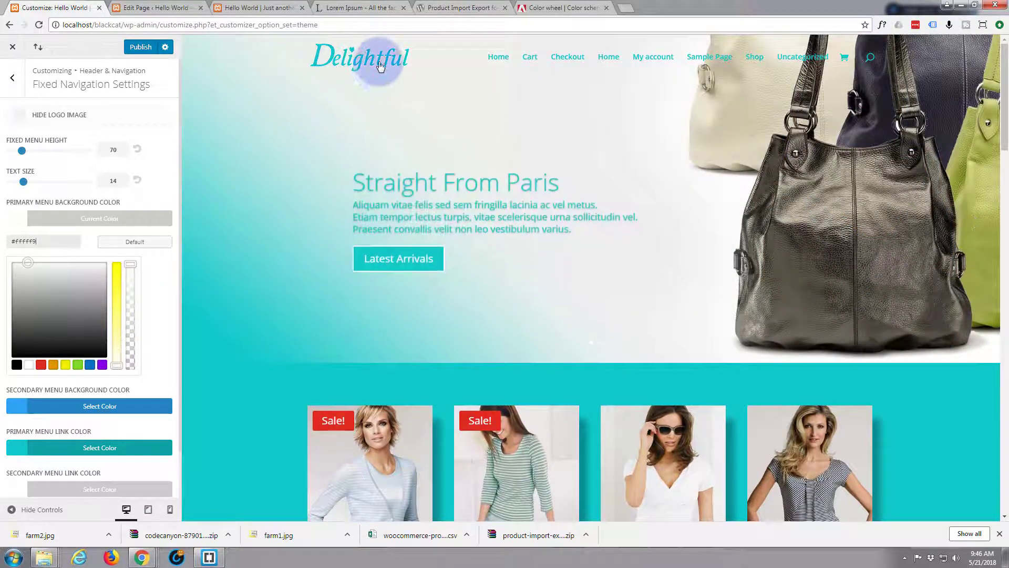
{"action": "scroll", "coordinate": [314, 92], "scroll_direction": "down", "scroll_amount": 2}
{"action": "scroll", "coordinate": [310, 93], "scroll_direction": "down", "scroll_amount": 1}
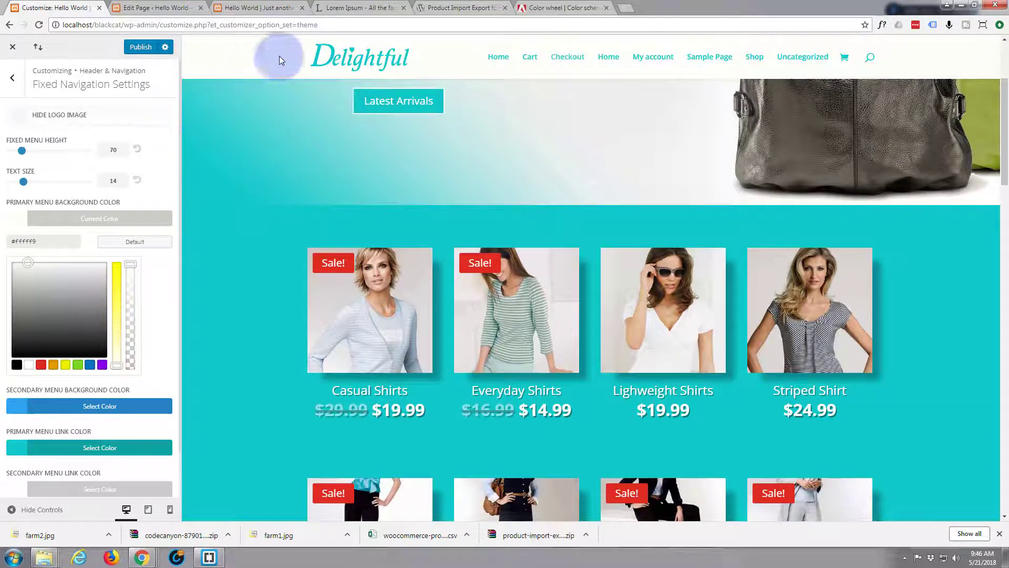
{"action": "scroll", "coordinate": [260, 129], "scroll_direction": "up", "scroll_amount": 3}
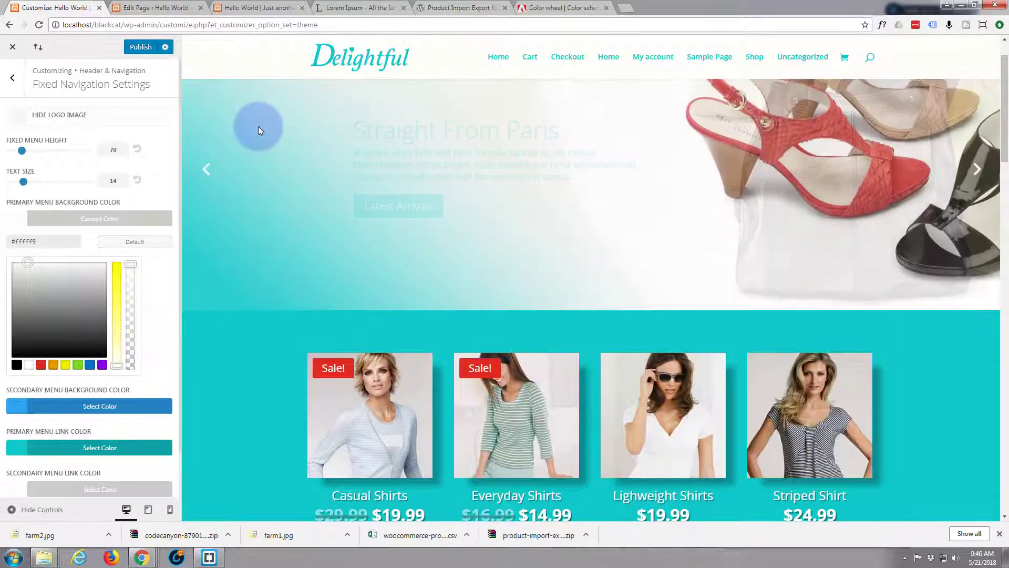
{"action": "scroll", "coordinate": [277, 122], "scroll_direction": "down", "scroll_amount": 2}
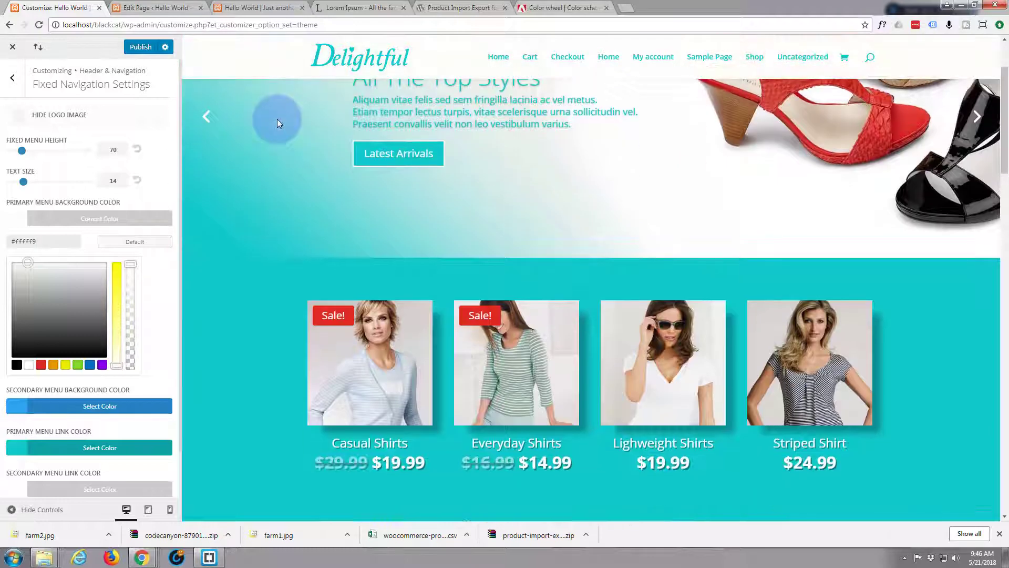
{"action": "scroll", "coordinate": [277, 118], "scroll_direction": "up", "scroll_amount": 2}
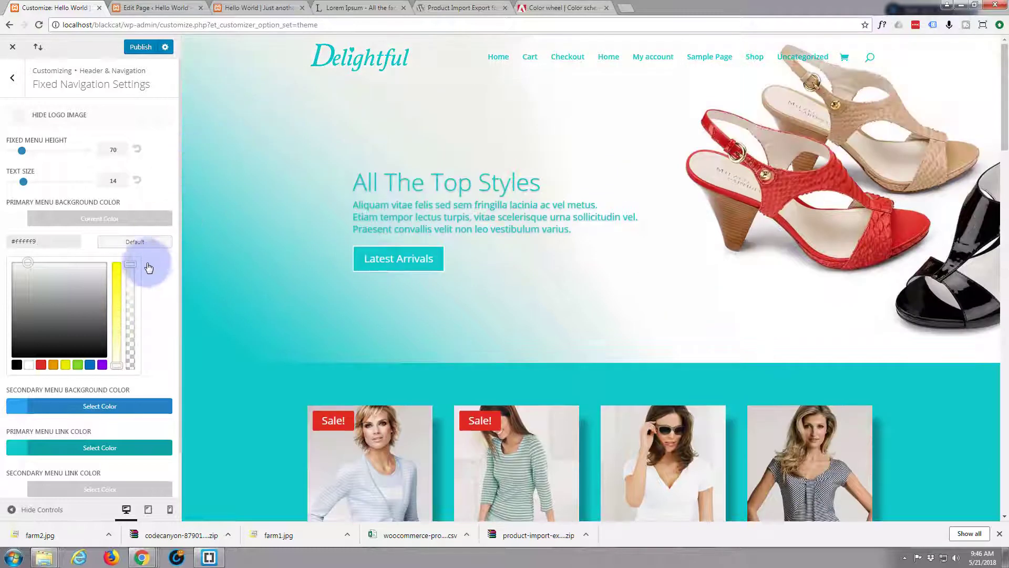
- Try a fully transparent background for the fixed primary menu, check it on the scrolled preview, and return it to full opacity
{"action": "left_click_drag", "start_coordinate": [130, 267], "coordinate": [128, 384]}
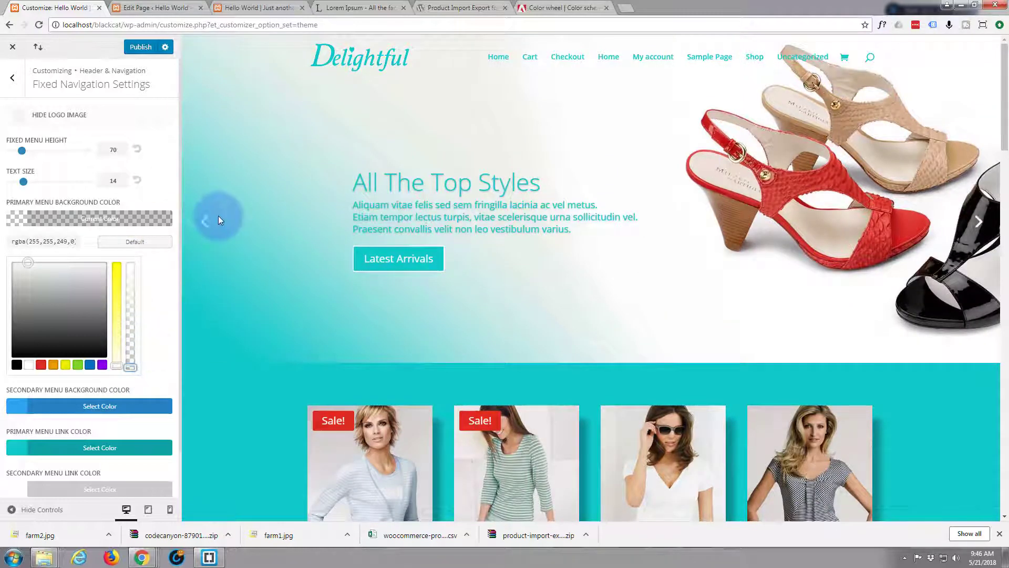
{"action": "scroll", "coordinate": [218, 216], "scroll_direction": "down", "scroll_amount": 7}
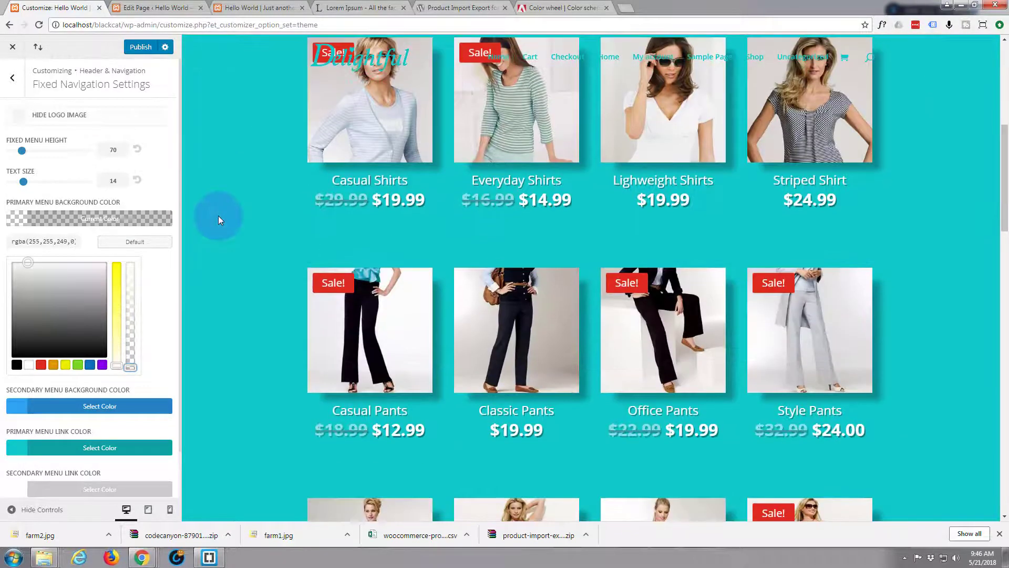
{"action": "scroll", "coordinate": [217, 216], "scroll_direction": "down", "scroll_amount": 5}
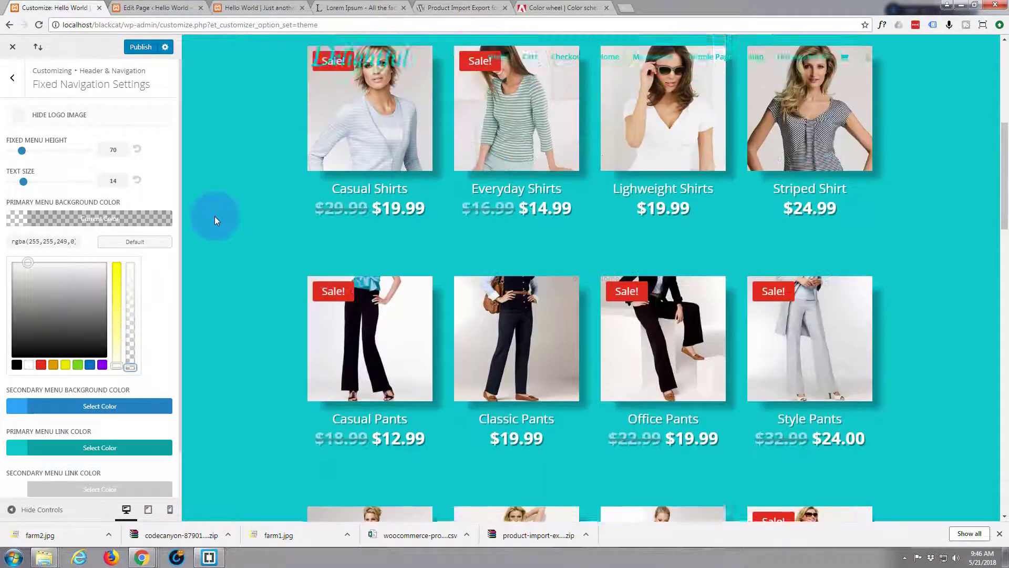
{"action": "scroll", "coordinate": [214, 216], "scroll_direction": "up", "scroll_amount": 7}
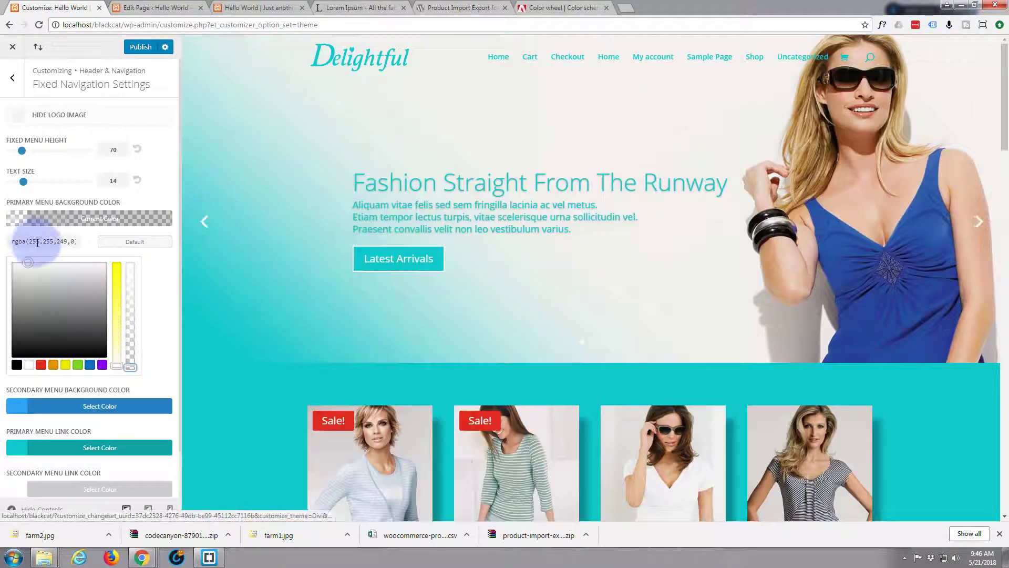
{"action": "left_click_drag", "start_coordinate": [130, 367], "coordinate": [135, 264]}
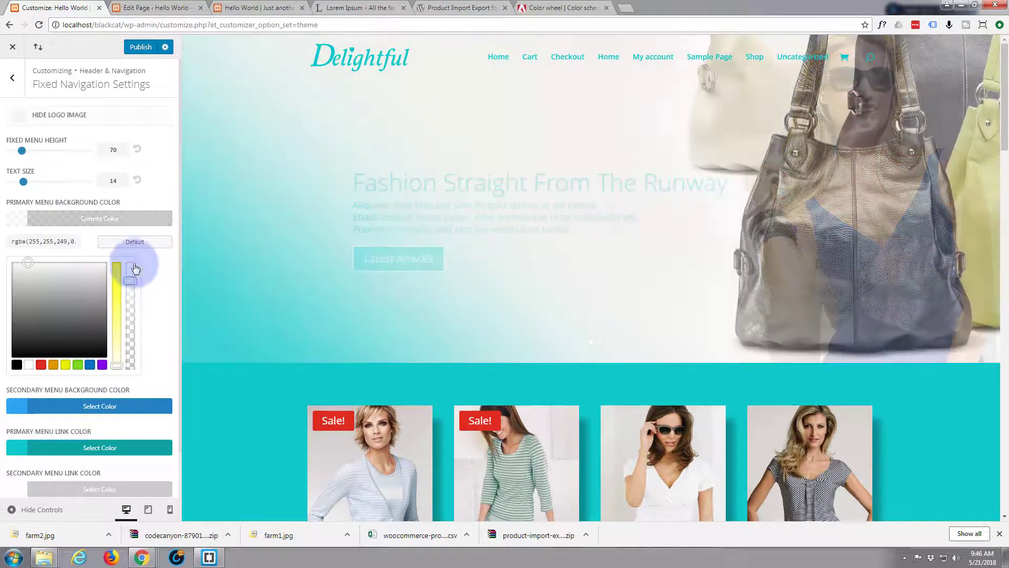
{"action": "scroll", "coordinate": [248, 210], "scroll_direction": "down", "scroll_amount": 2}
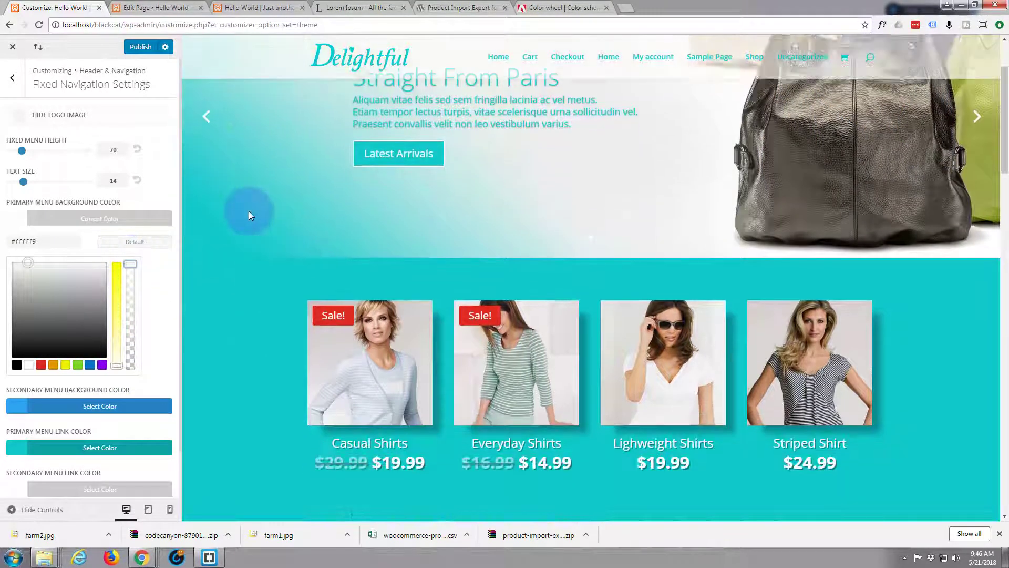
{"action": "scroll", "coordinate": [248, 211], "scroll_direction": "up", "scroll_amount": 2}
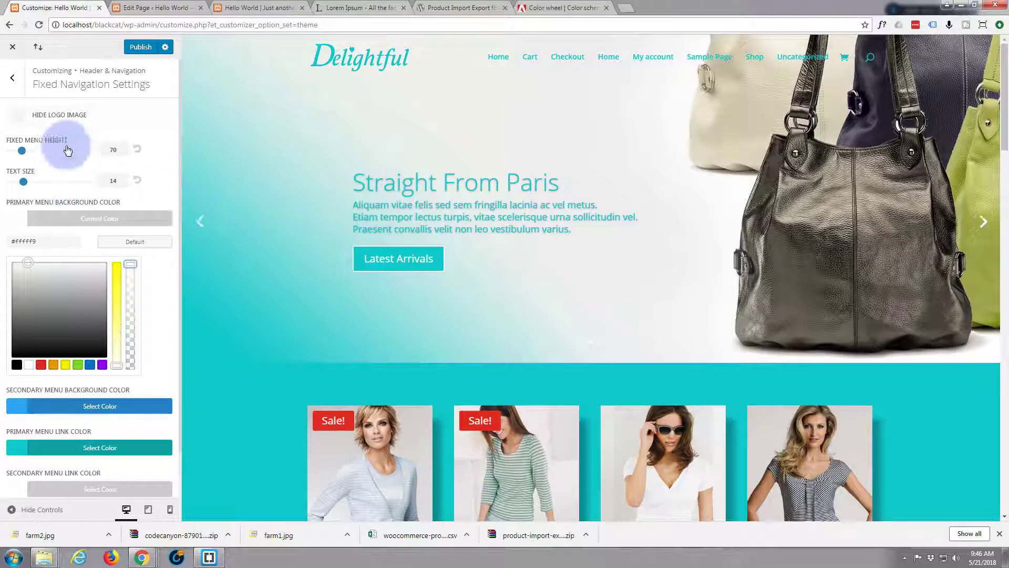
- Publish the fixed navigation changes and leave the Header & Navigation settings
{"action": "left_click", "coordinate": [141, 48]}
{"action": "left_click", "coordinate": [14, 79]}
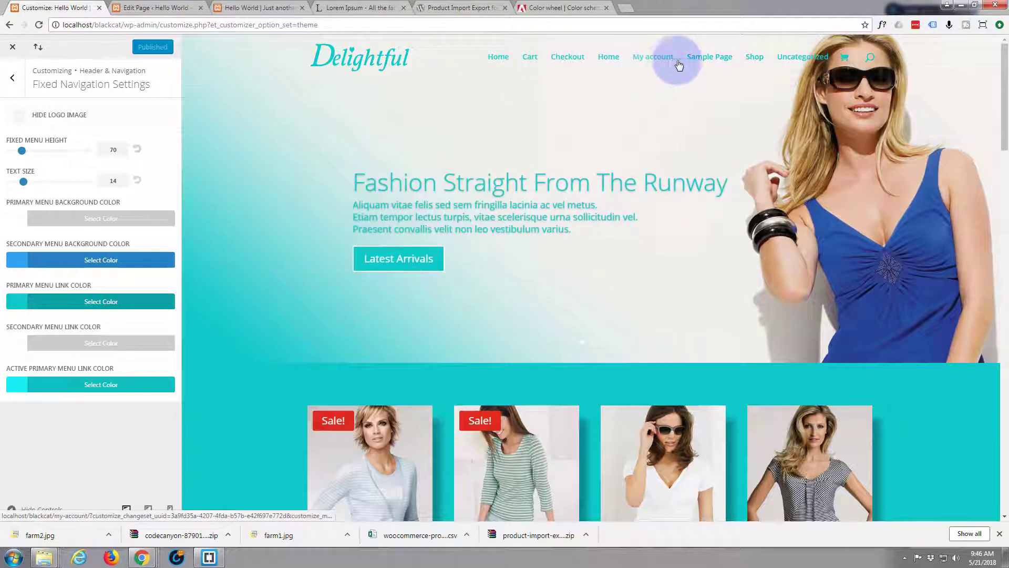
{"action": "left_click", "coordinate": [13, 82]}
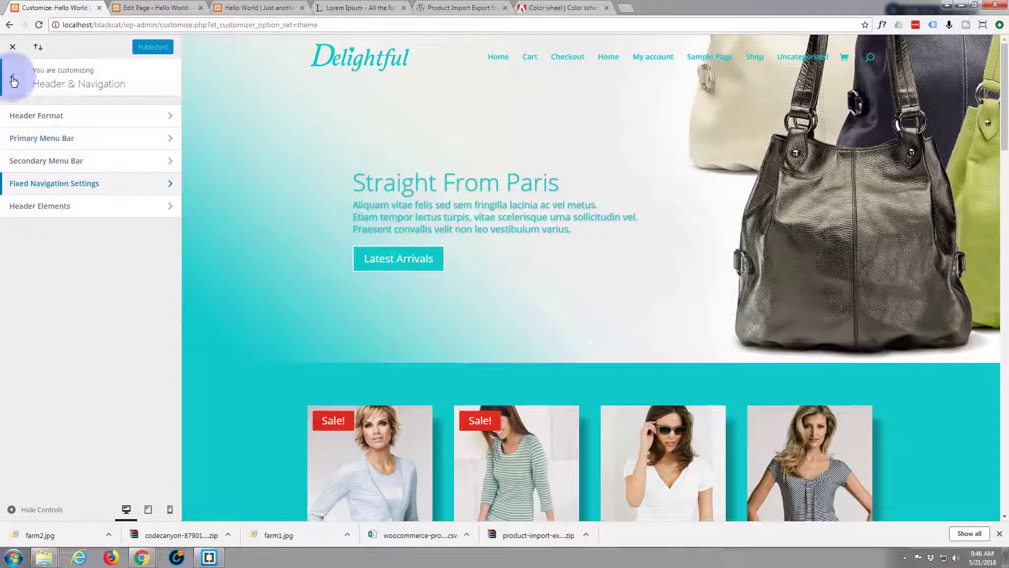
{"action": "left_click", "coordinate": [13, 80]}
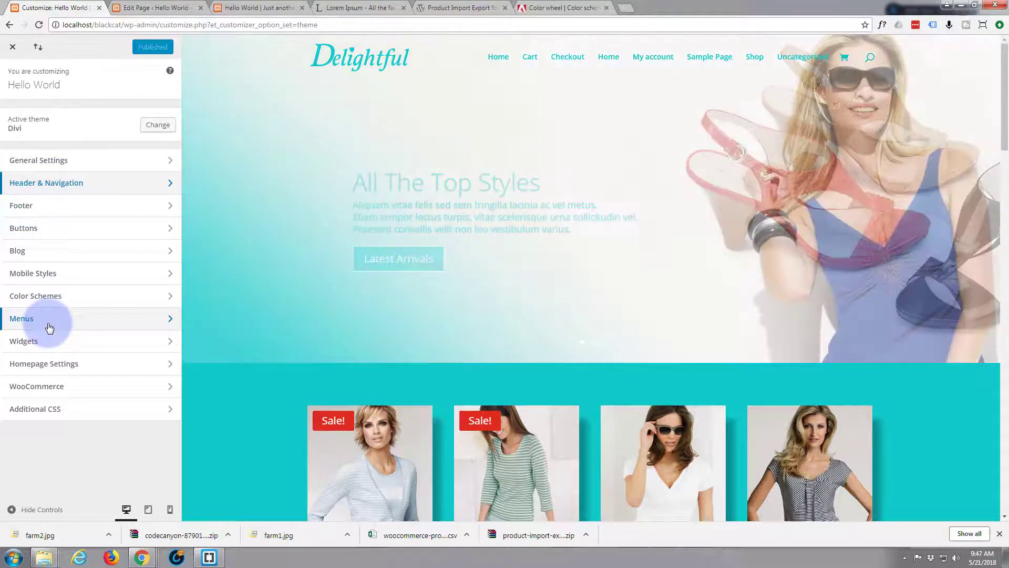
- Assign the "main test" menu to the Primary Menu location and return to the customizer's main list
{"action": "left_click", "coordinate": [49, 327]}
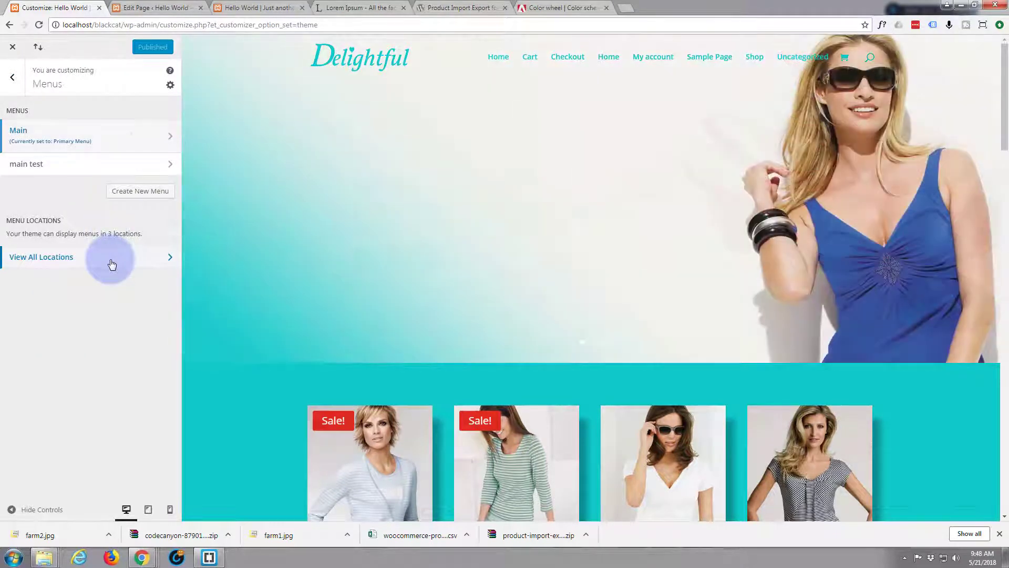
{"action": "left_click", "coordinate": [112, 264]}
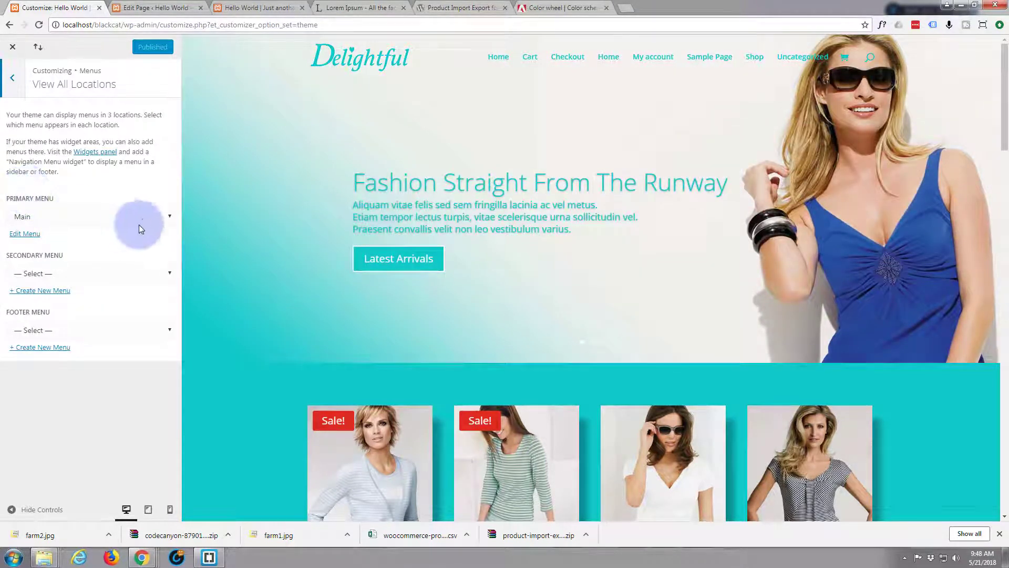
{"action": "left_click", "coordinate": [169, 215]}
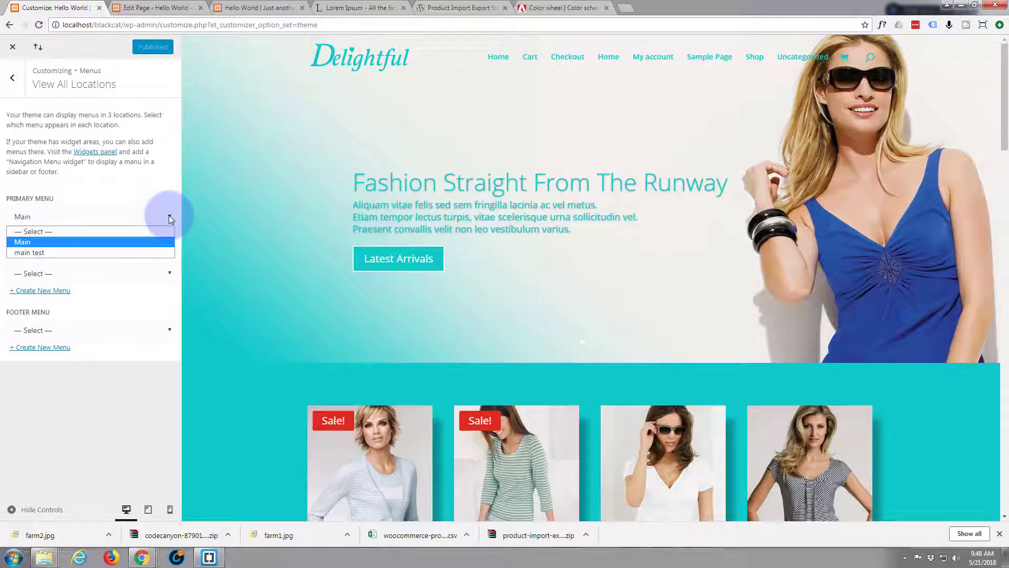
{"action": "left_click", "coordinate": [108, 252]}
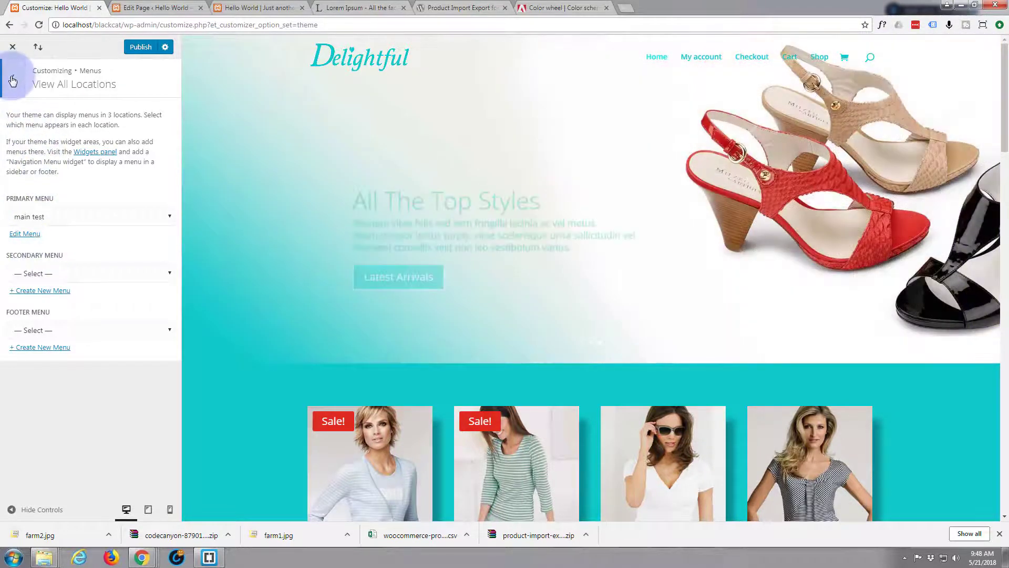
{"action": "left_click", "coordinate": [13, 80]}
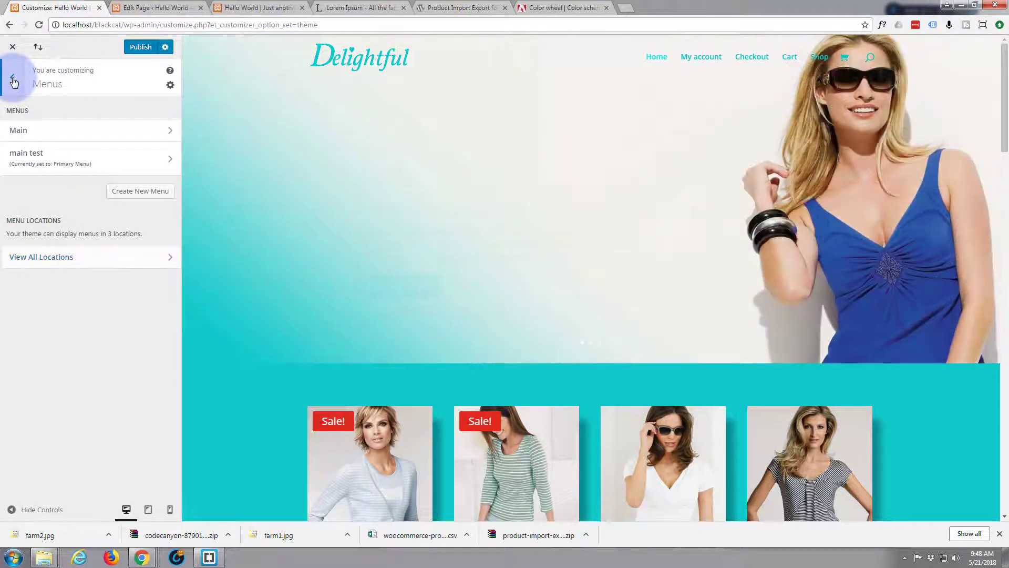
{"action": "left_click", "coordinate": [13, 81]}
- Turn off the search icon in the Header Elements settings of Header & Navigation
{"action": "left_click", "coordinate": [42, 165]}
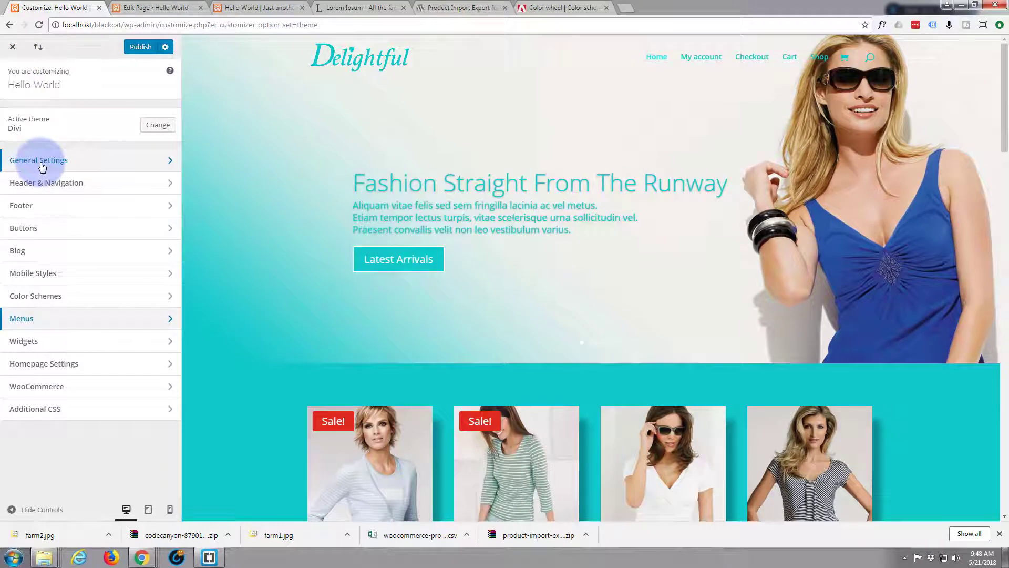
{"action": "left_click", "coordinate": [46, 185]}
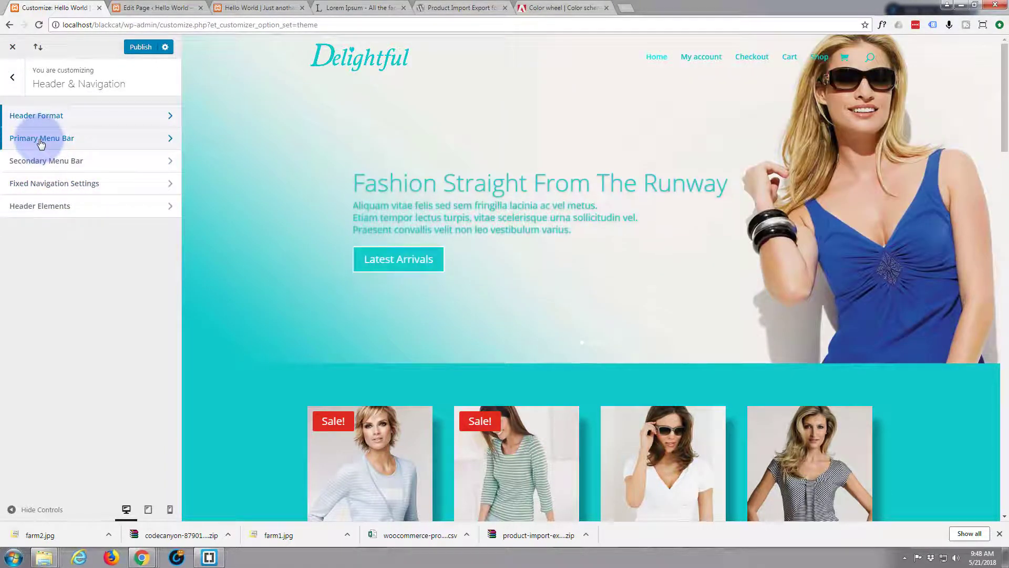
{"action": "left_click", "coordinate": [43, 209]}
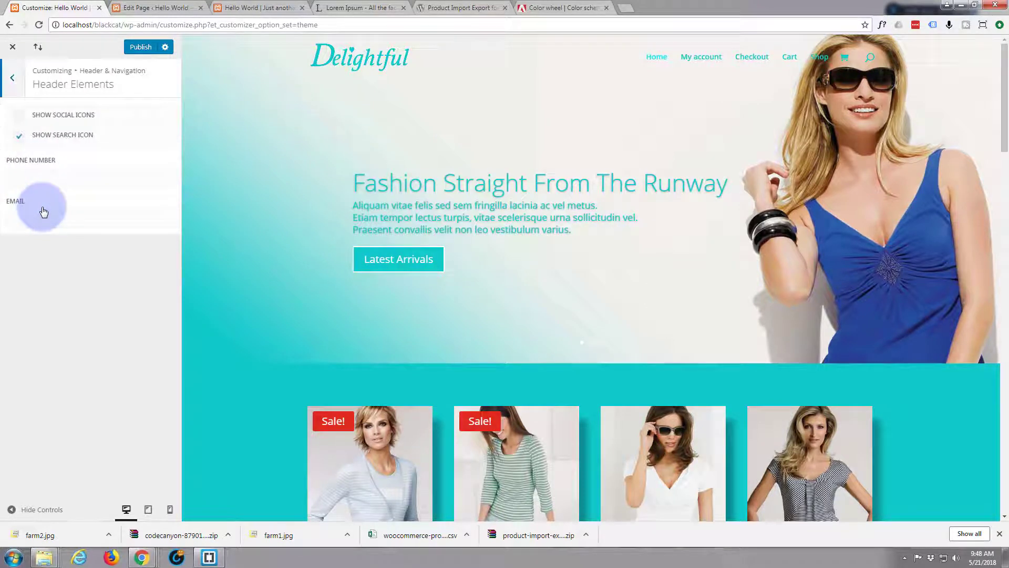
{"action": "left_click", "coordinate": [20, 139]}
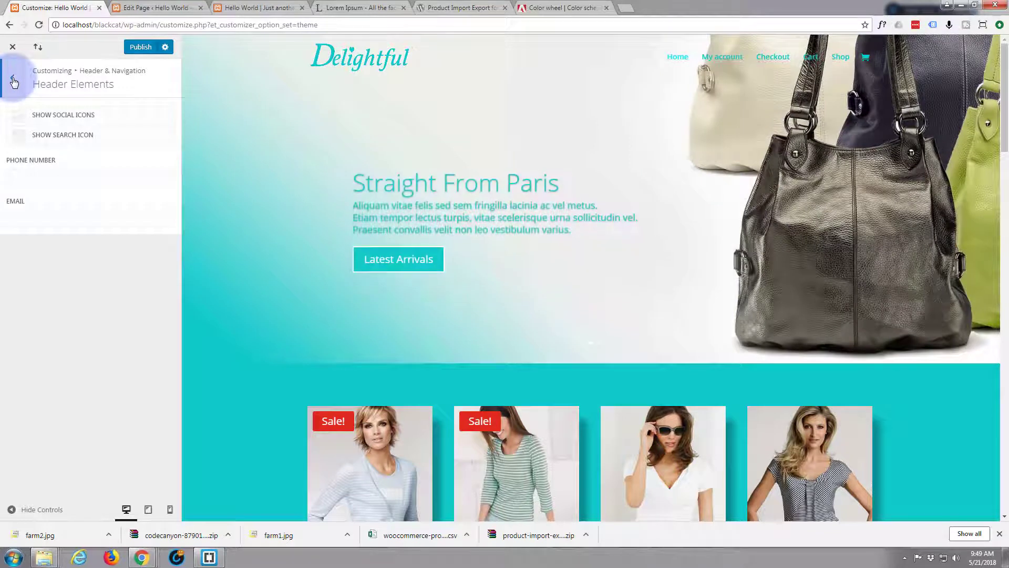
{"action": "left_click", "coordinate": [13, 79]}
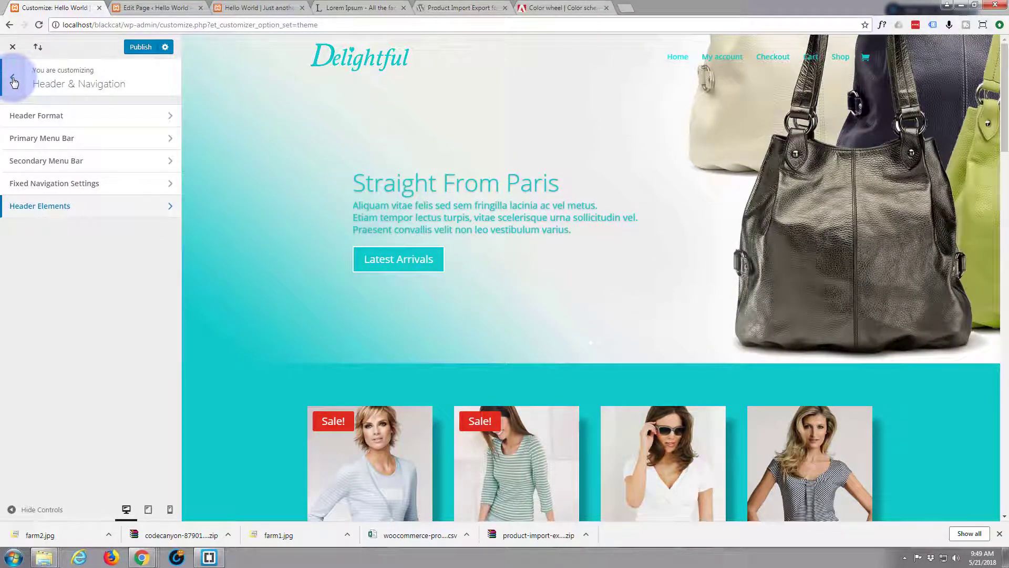
{"action": "left_click", "coordinate": [12, 79]}
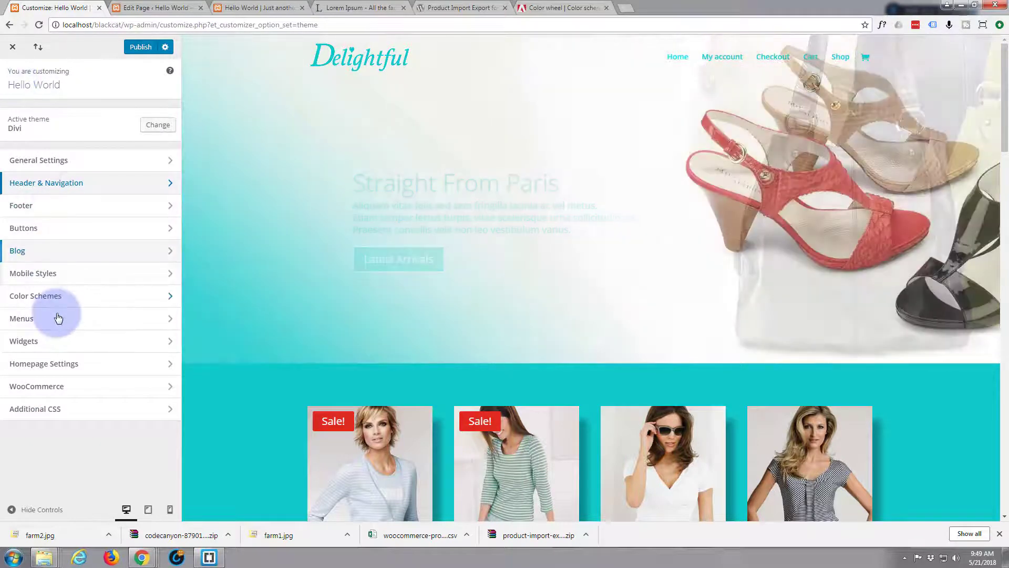
- Assign the "main test" menu to the Secondary Menu location
{"action": "left_click", "coordinate": [62, 319]}
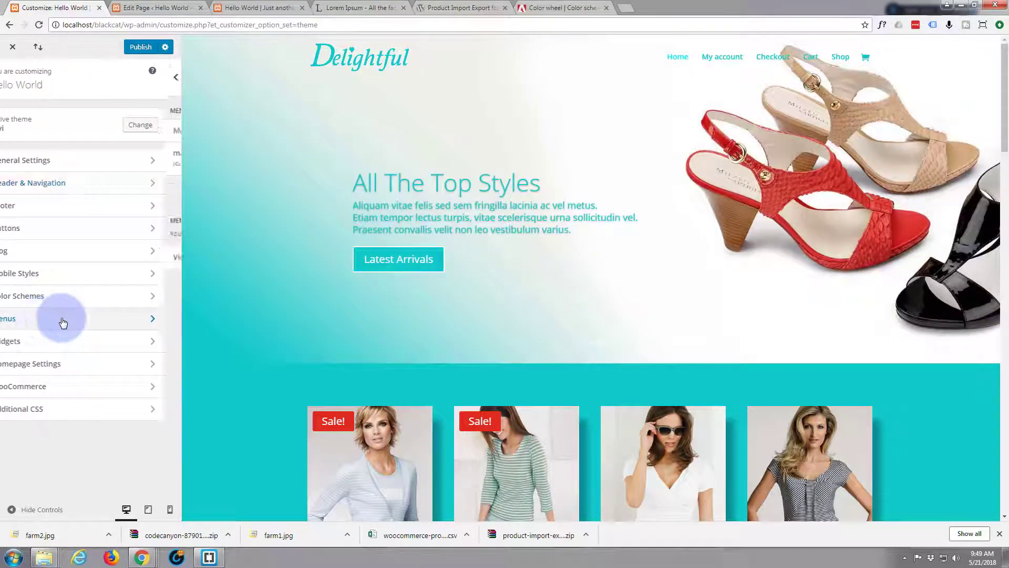
{"action": "left_click", "coordinate": [93, 266]}
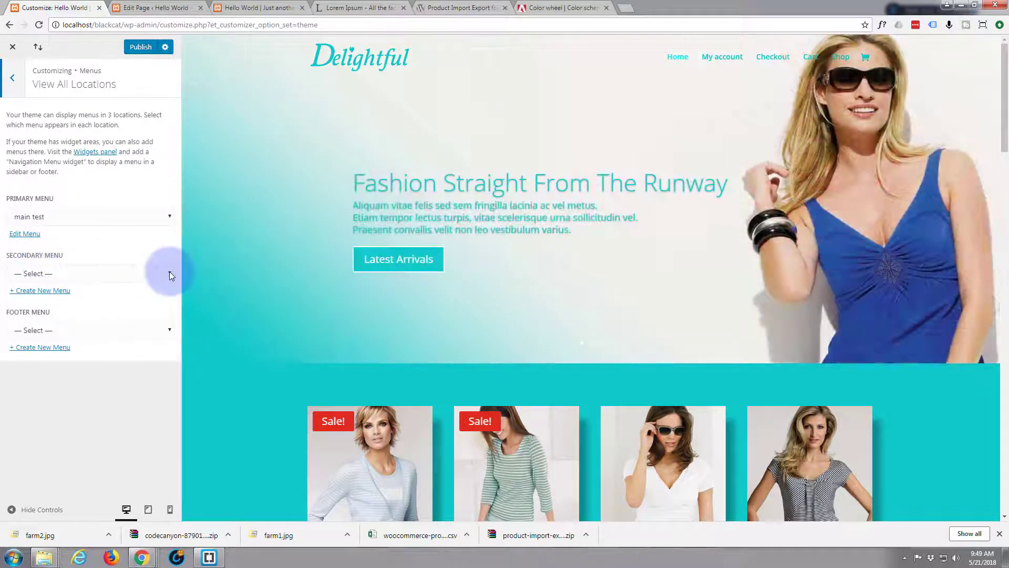
{"action": "left_click", "coordinate": [169, 271]}
{"action": "left_click", "coordinate": [67, 311]}
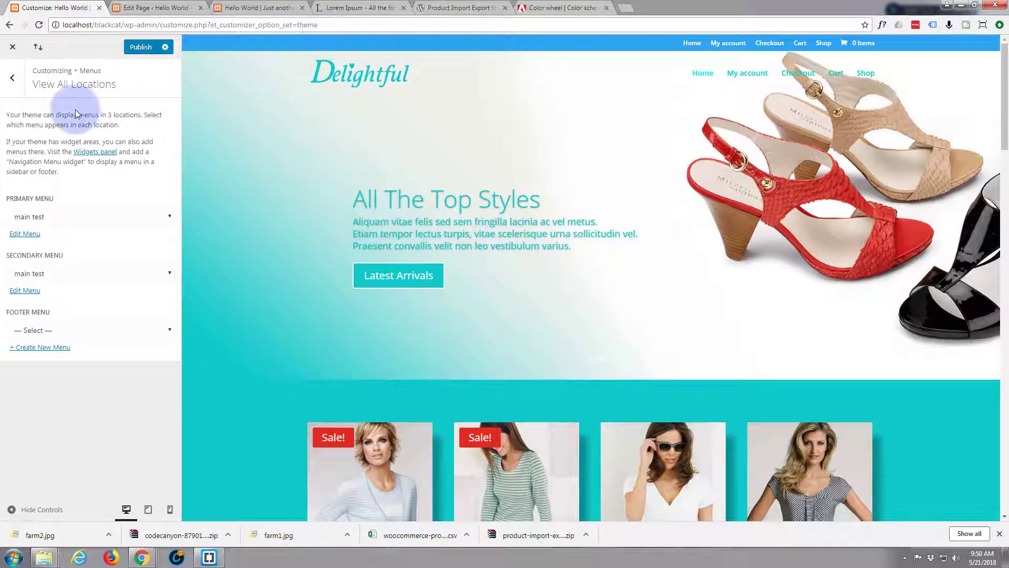
{"action": "left_click", "coordinate": [12, 82]}
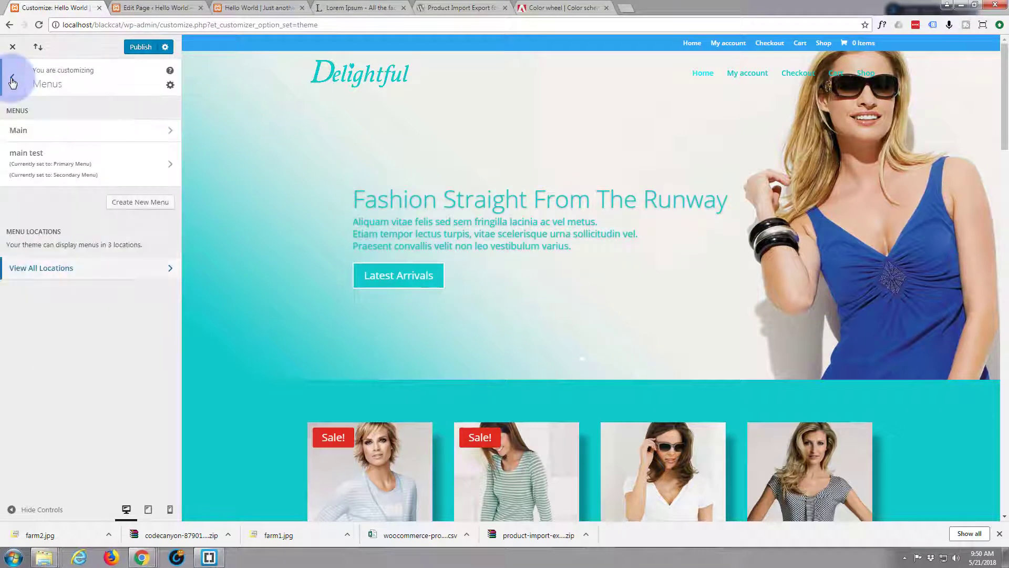
{"action": "left_click", "coordinate": [13, 82]}
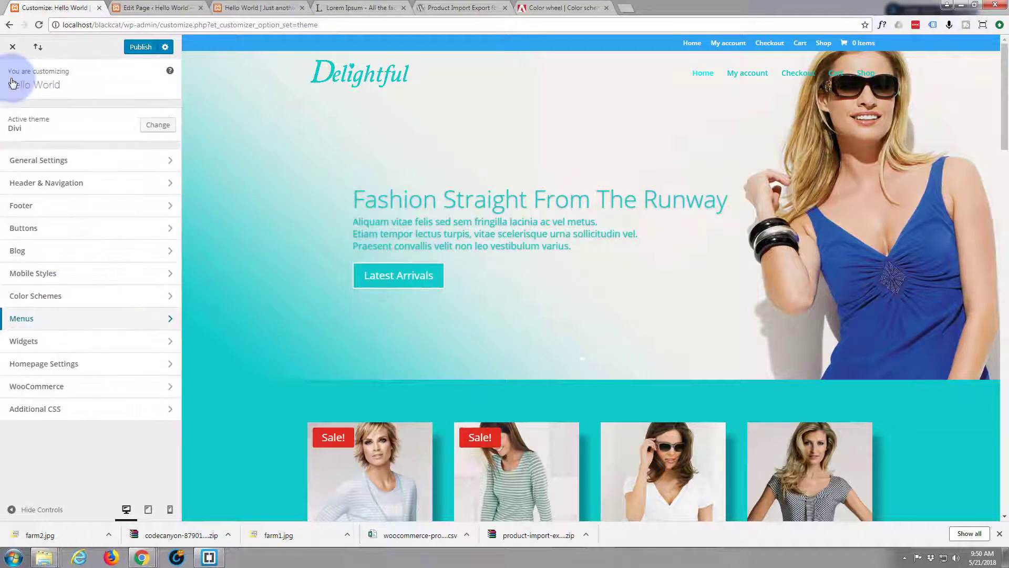
- Set the Secondary Menu Bar's background color to #10caca in Header & Navigation
{"action": "left_click", "coordinate": [65, 183]}
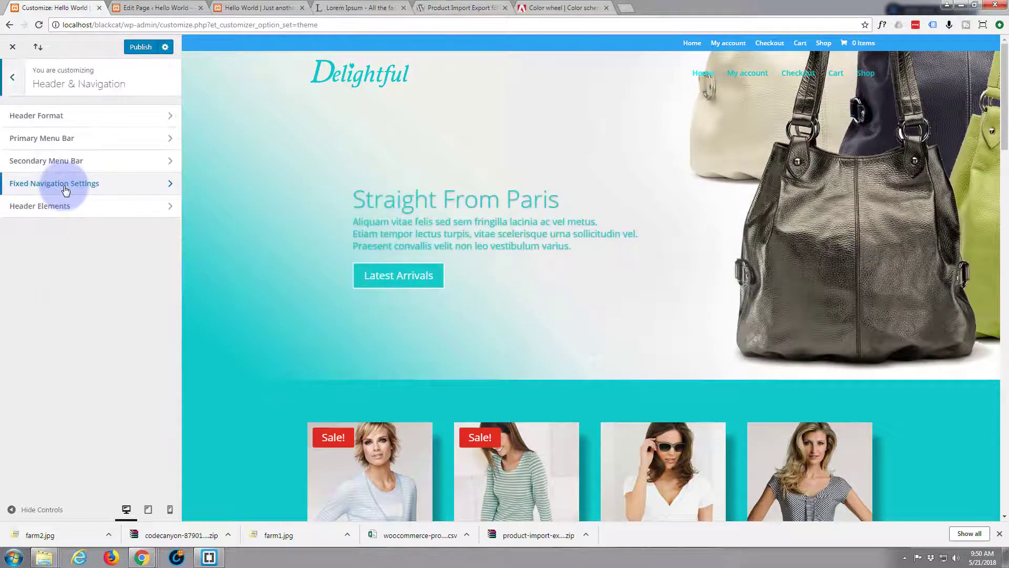
{"action": "left_click", "coordinate": [78, 167]}
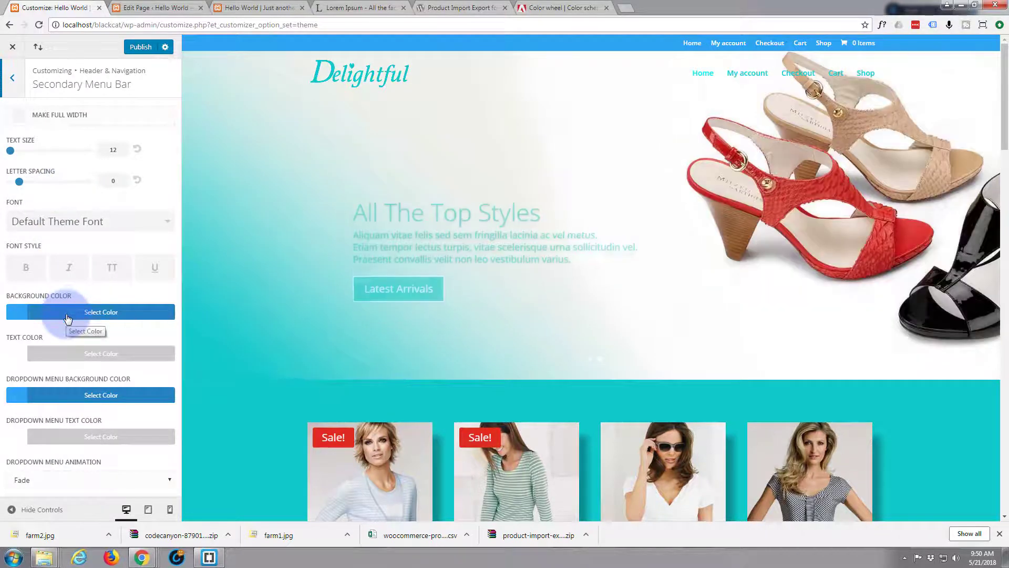
{"action": "left_click", "coordinate": [68, 318]}
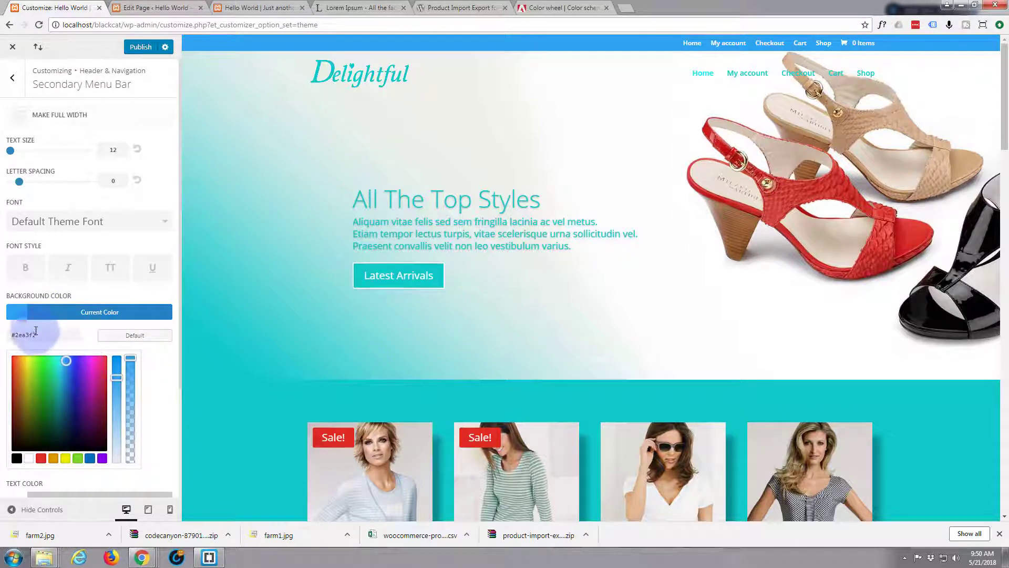
{"action": "left_click_drag", "start_coordinate": [39, 333], "coordinate": [15, 333]}
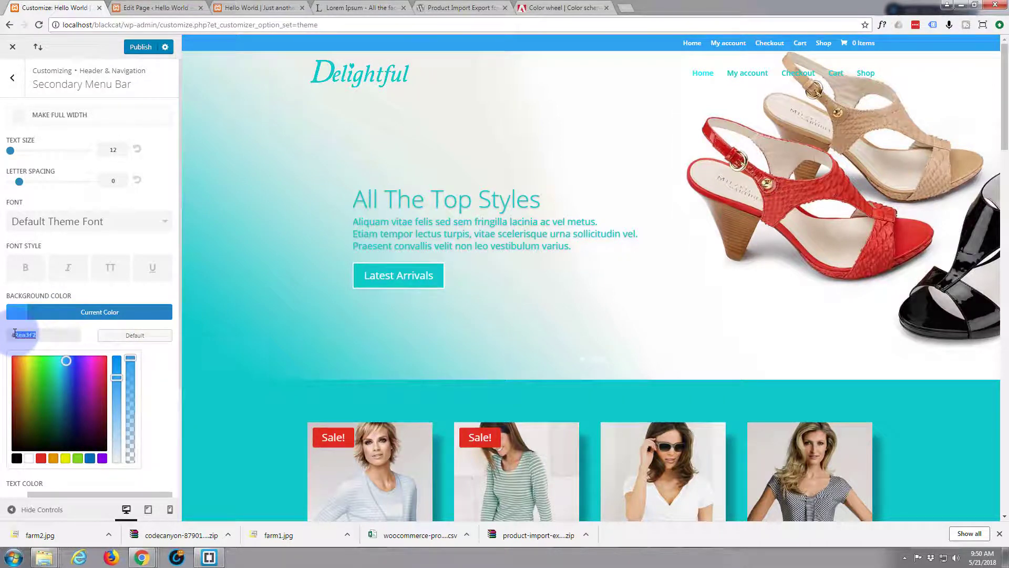
{"action": "type", "text": "10caca"}
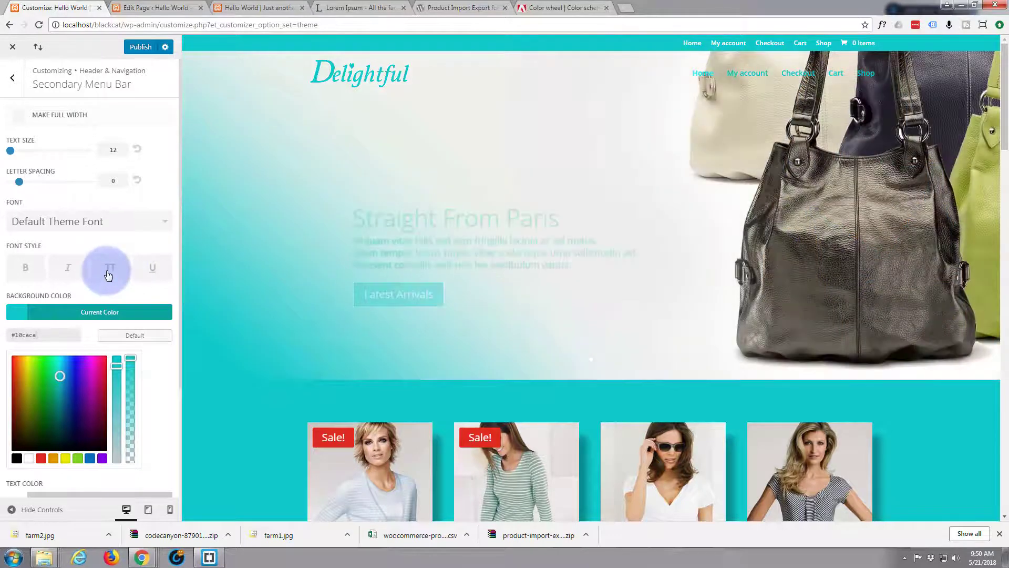
- Increase the Secondary Menu Bar's text size to 16
{"action": "scroll", "coordinate": [108, 274], "scroll_direction": "down", "scroll_amount": 3}
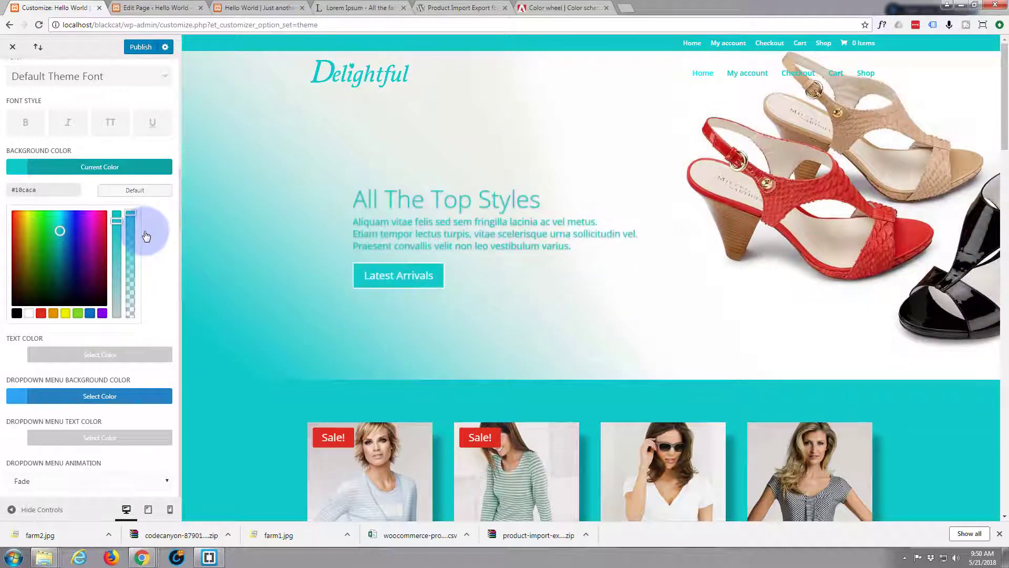
{"action": "scroll", "coordinate": [145, 235], "scroll_direction": "up", "scroll_amount": 3}
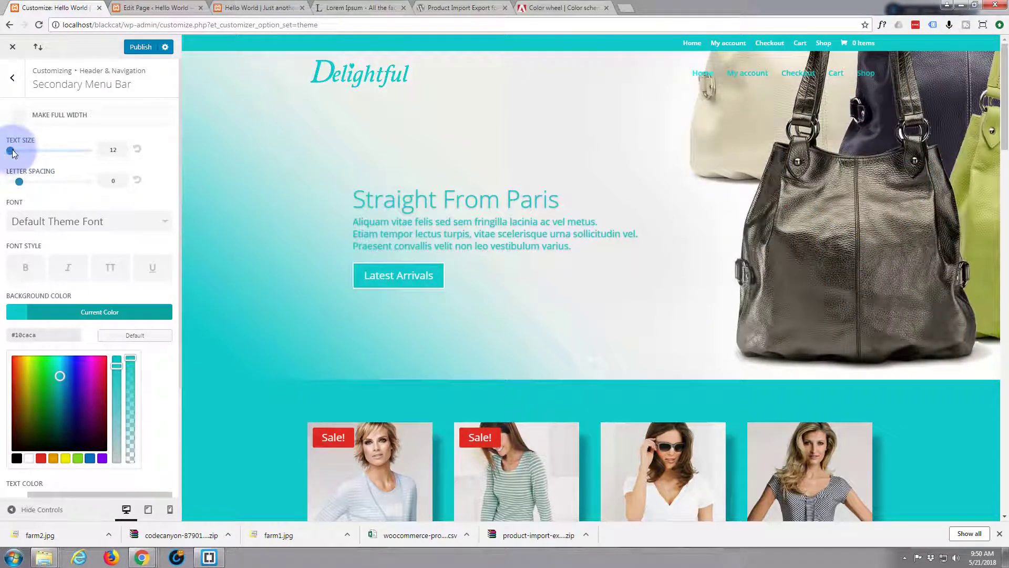
{"action": "left_click_drag", "start_coordinate": [14, 152], "coordinate": [46, 155]}
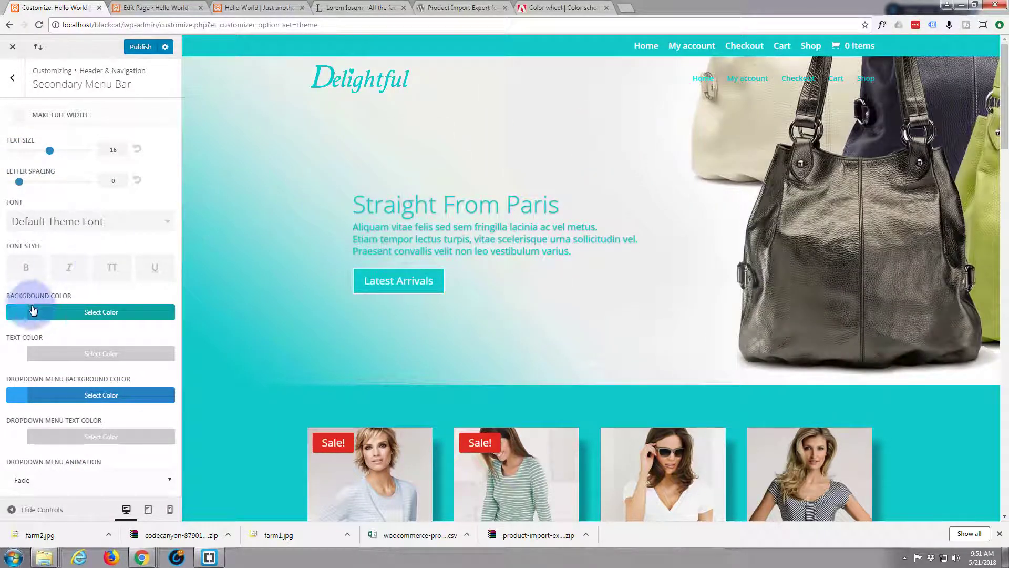
- Make the Secondary Menu Bar's background fully transparent and set its text color to #10caca
{"action": "left_click", "coordinate": [69, 318]}
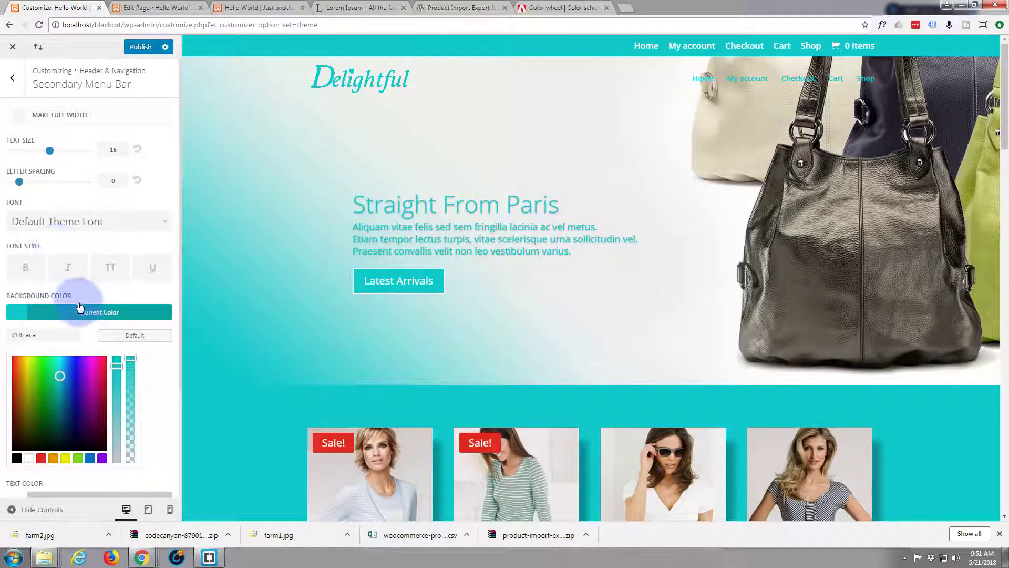
{"action": "left_click_drag", "start_coordinate": [130, 360], "coordinate": [132, 475]}
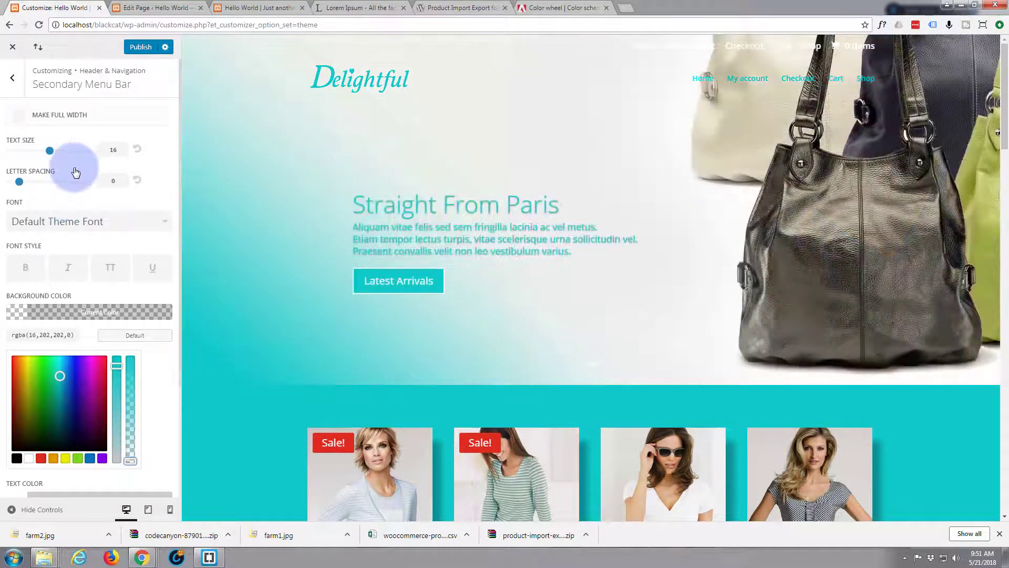
{"action": "scroll", "coordinate": [75, 172], "scroll_direction": "down", "scroll_amount": 3}
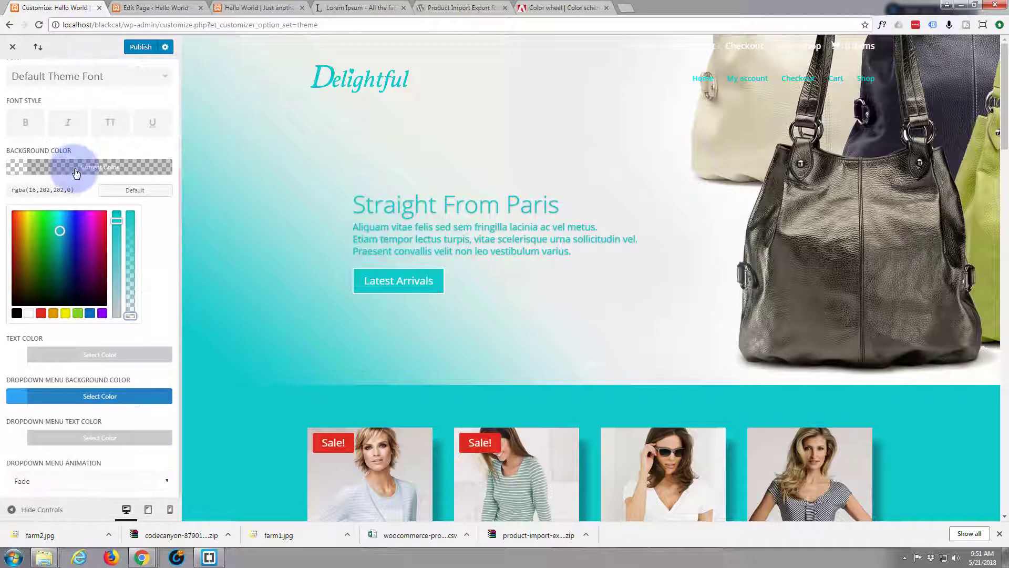
{"action": "left_click", "coordinate": [88, 355]}
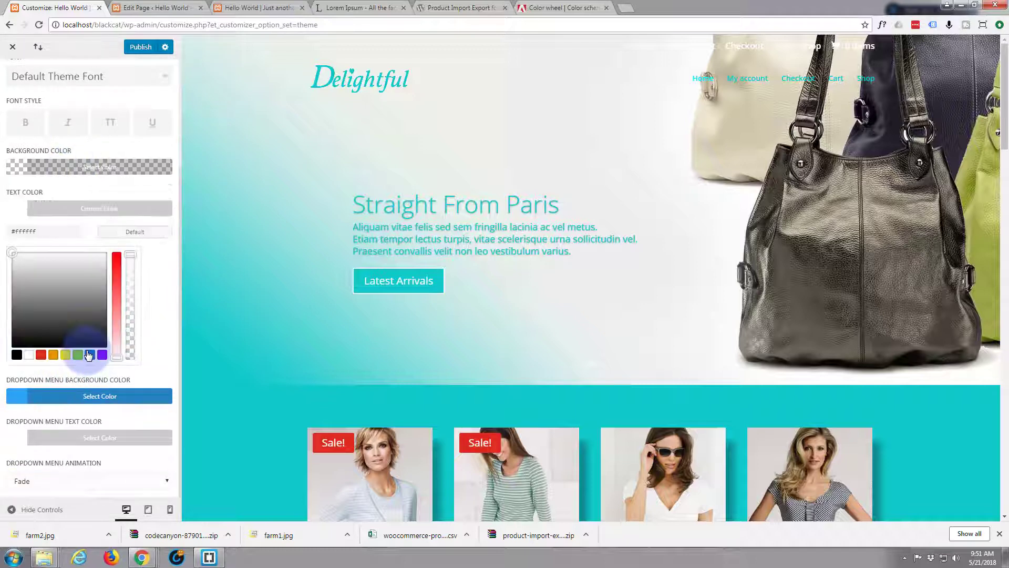
{"action": "left_click_drag", "start_coordinate": [36, 230], "coordinate": [14, 230]}
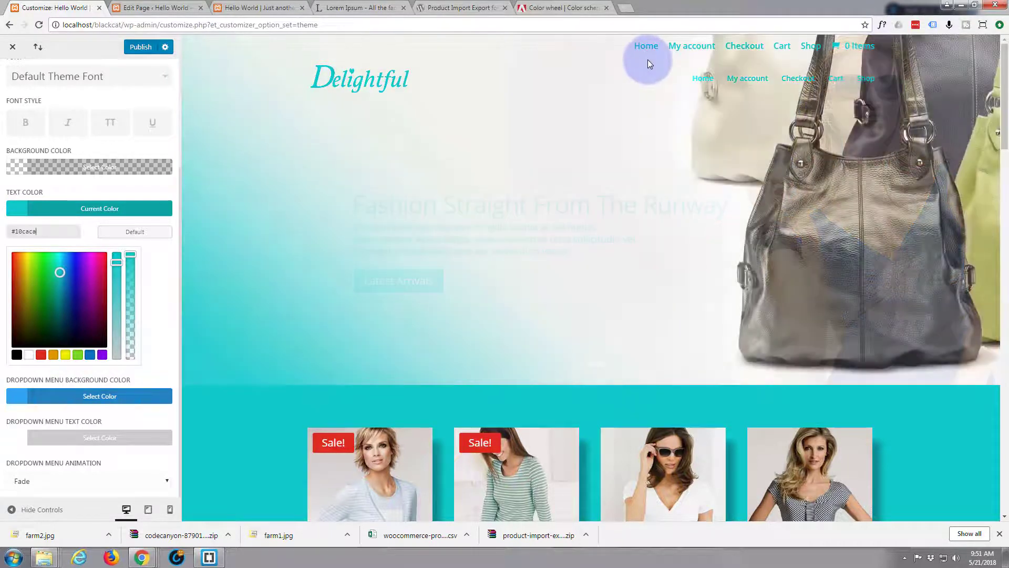
- Examine how the transparent secondary menu looks over the page content at different scroll positions in the preview
{"action": "scroll", "coordinate": [540, 88], "scroll_direction": "down", "scroll_amount": 2}
{"action": "scroll", "coordinate": [541, 87], "scroll_direction": "down", "scroll_amount": 2}
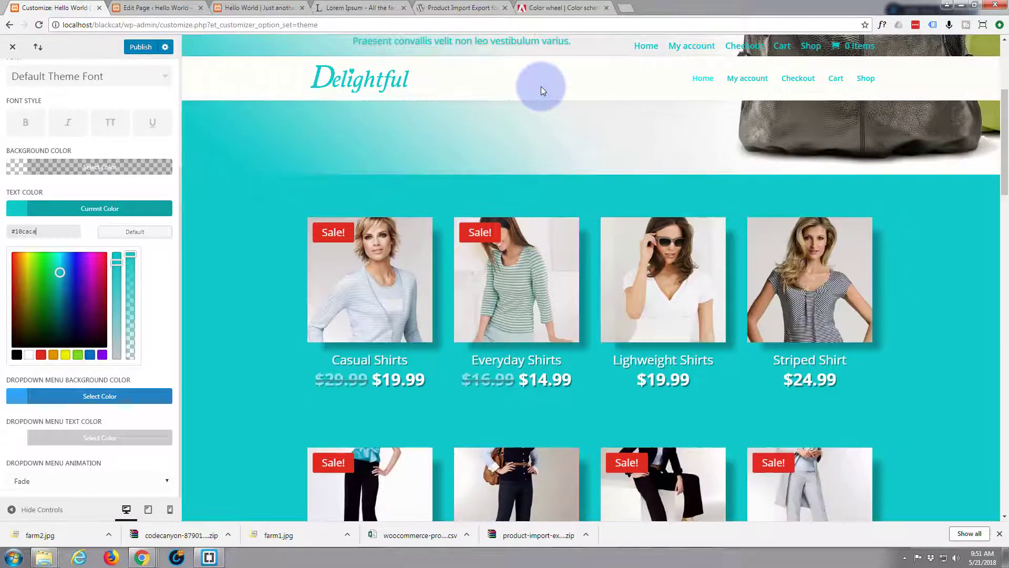
{"action": "scroll", "coordinate": [541, 87], "scroll_direction": "down", "scroll_amount": 1}
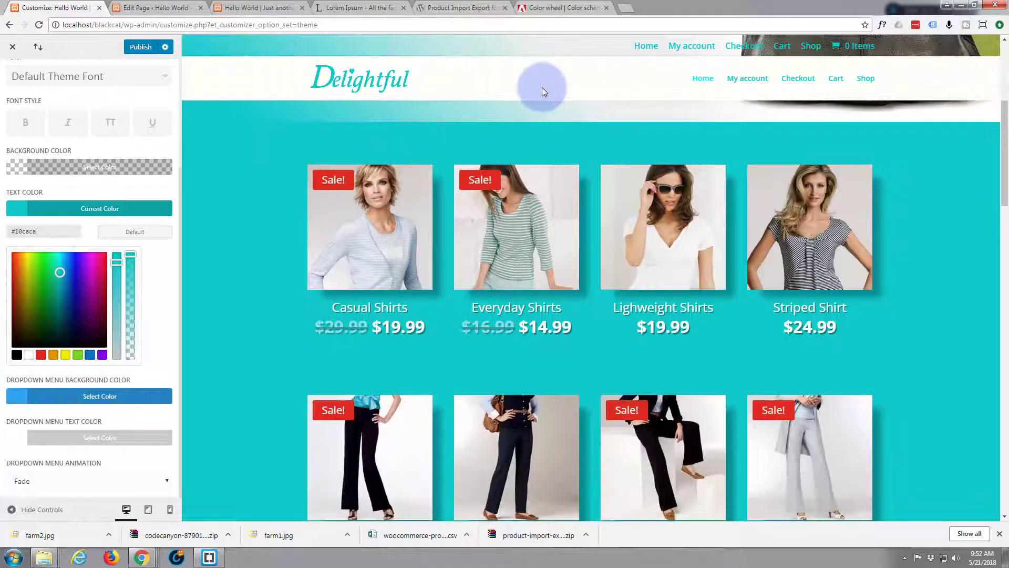
{"action": "scroll", "coordinate": [543, 87], "scroll_direction": "down", "scroll_amount": 1}
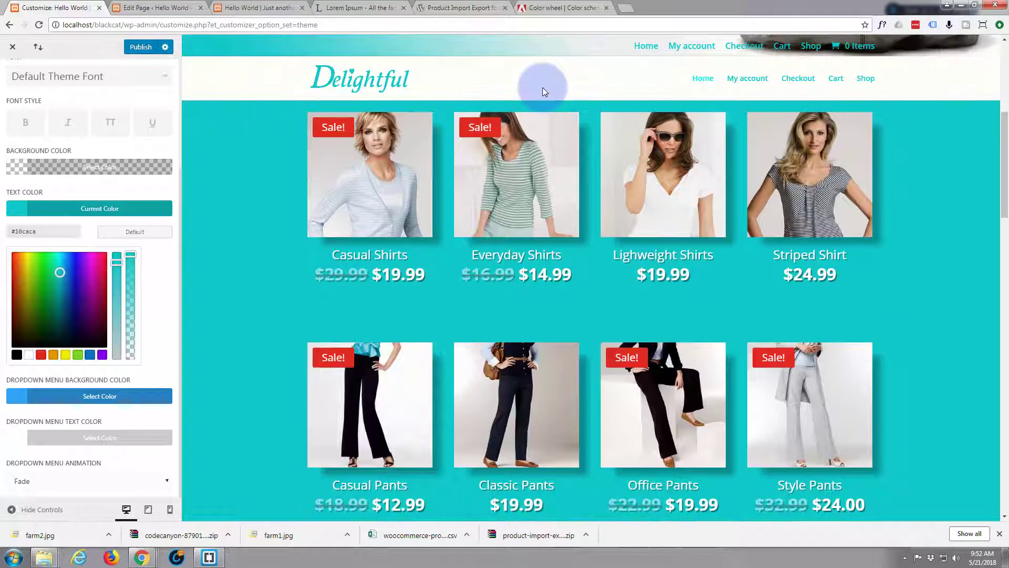
{"action": "scroll", "coordinate": [542, 87], "scroll_direction": "up", "scroll_amount": 3}
{"action": "scroll", "coordinate": [542, 87], "scroll_direction": "up", "scroll_amount": 1}
{"action": "scroll", "coordinate": [542, 87], "scroll_direction": "down", "scroll_amount": 2}
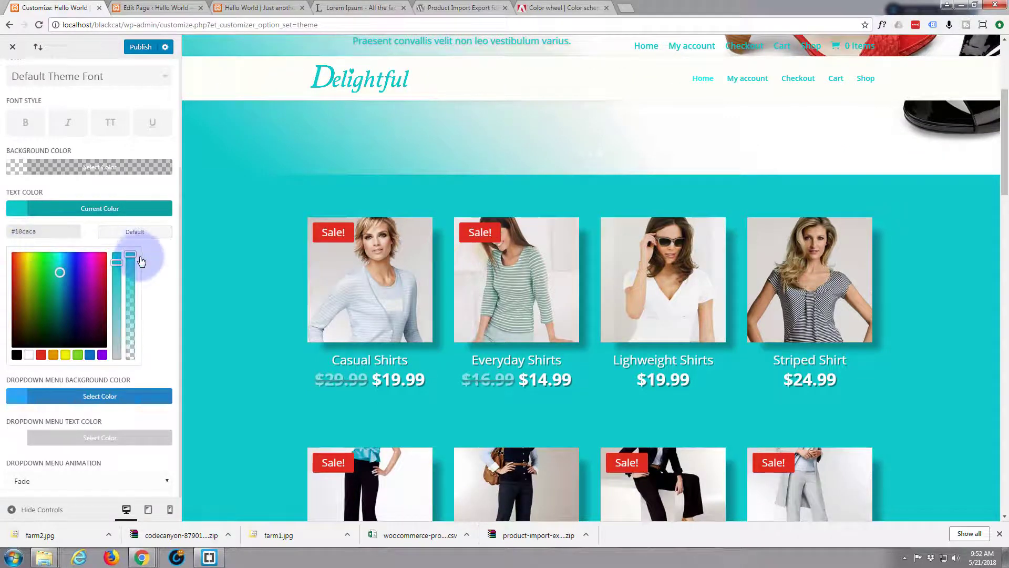
{"action": "scroll", "coordinate": [239, 263], "scroll_direction": "up", "scroll_amount": 3}
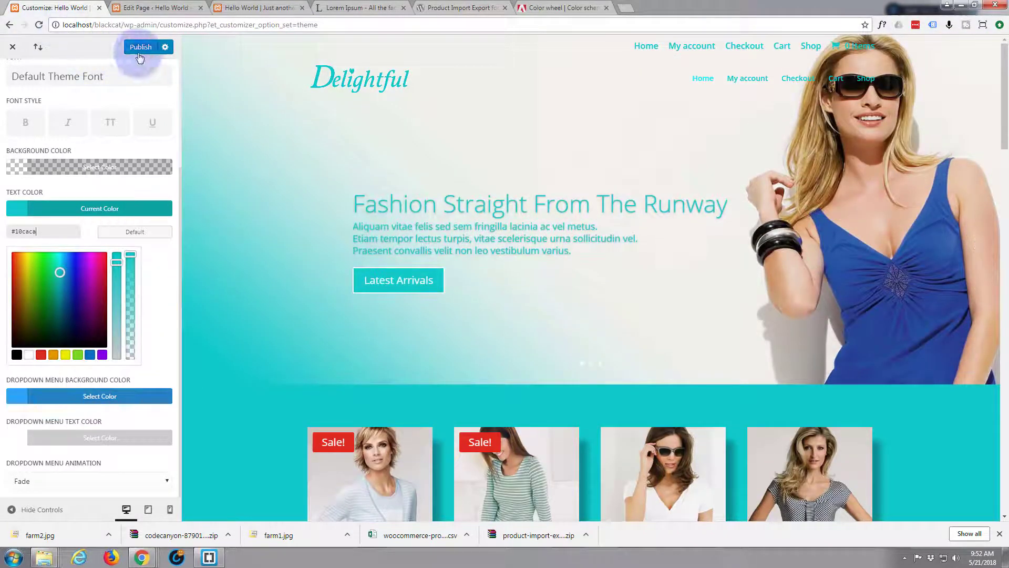
- Publish the Secondary Menu Bar changes and return to the Header & Navigation settings
{"action": "left_click", "coordinate": [135, 48]}
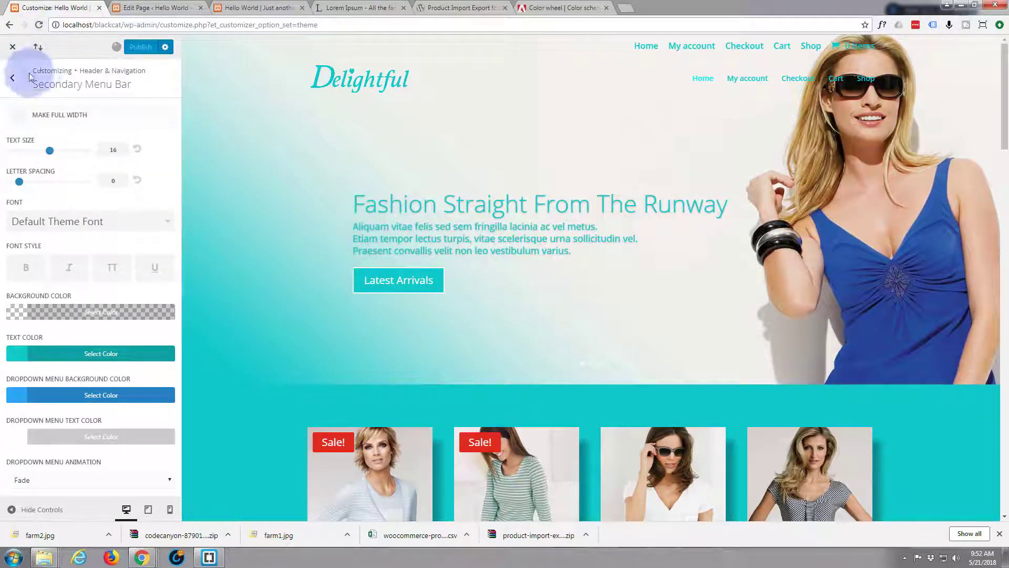
{"action": "left_click", "coordinate": [14, 80]}
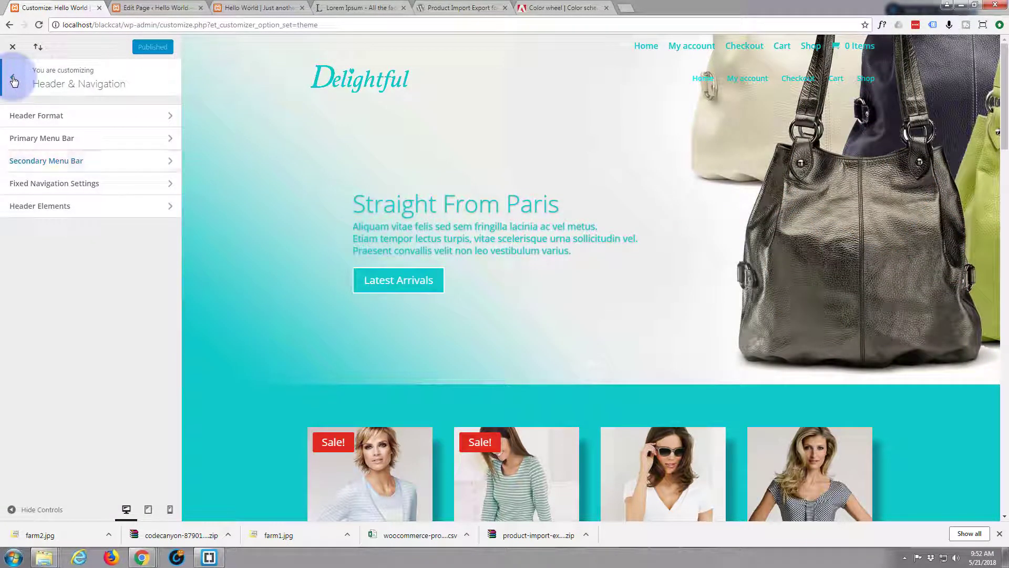
- Try green #7cda24 as the secondary menu background color in Fixed Navigation Settings and check it in the scrolled preview
{"action": "left_click", "coordinate": [72, 188]}
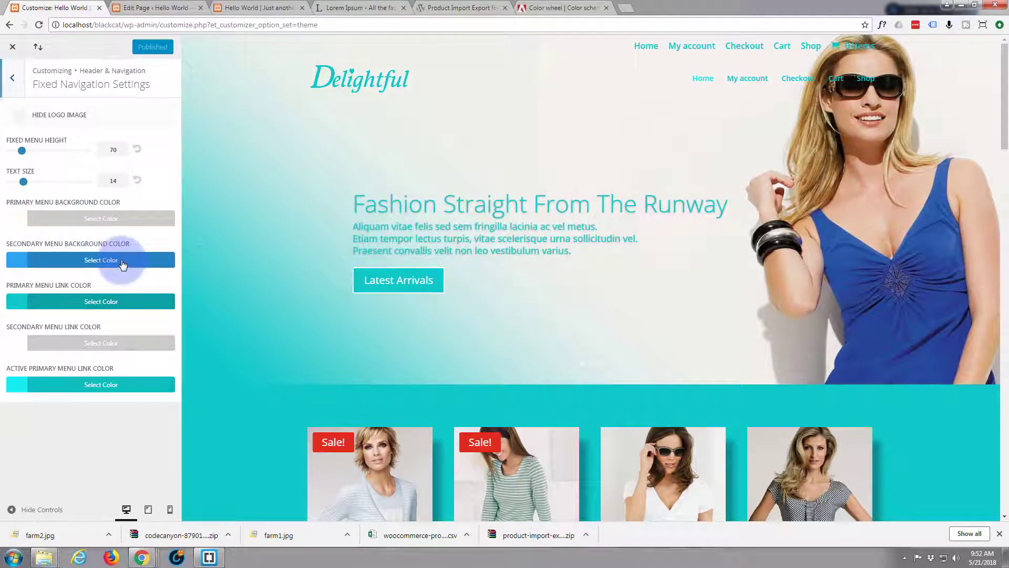
{"action": "left_click", "coordinate": [122, 263]}
{"action": "left_click", "coordinate": [322, 245]}
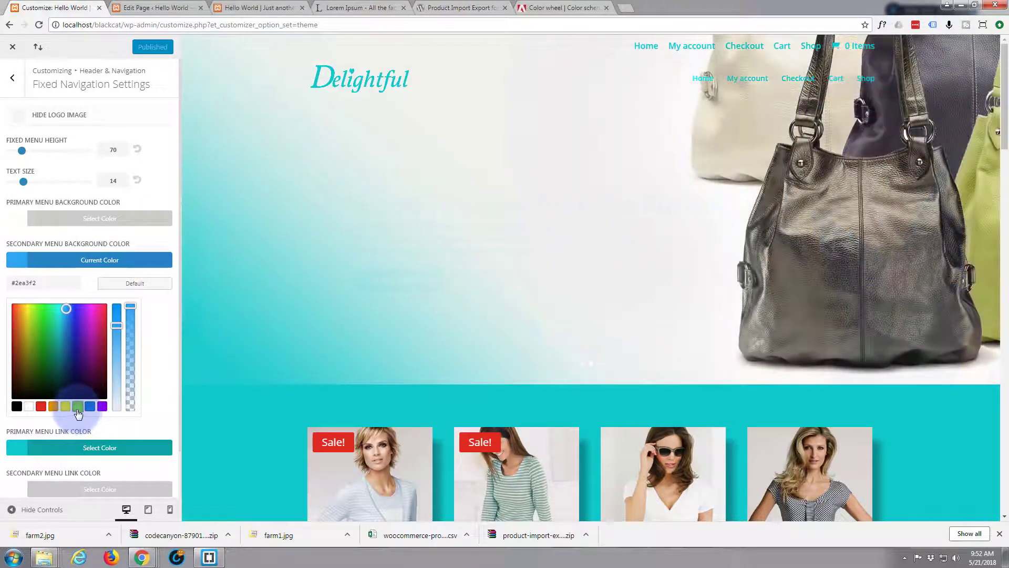
{"action": "left_click", "coordinate": [77, 405]}
{"action": "scroll", "coordinate": [259, 296], "scroll_direction": "down", "scroll_amount": 4}
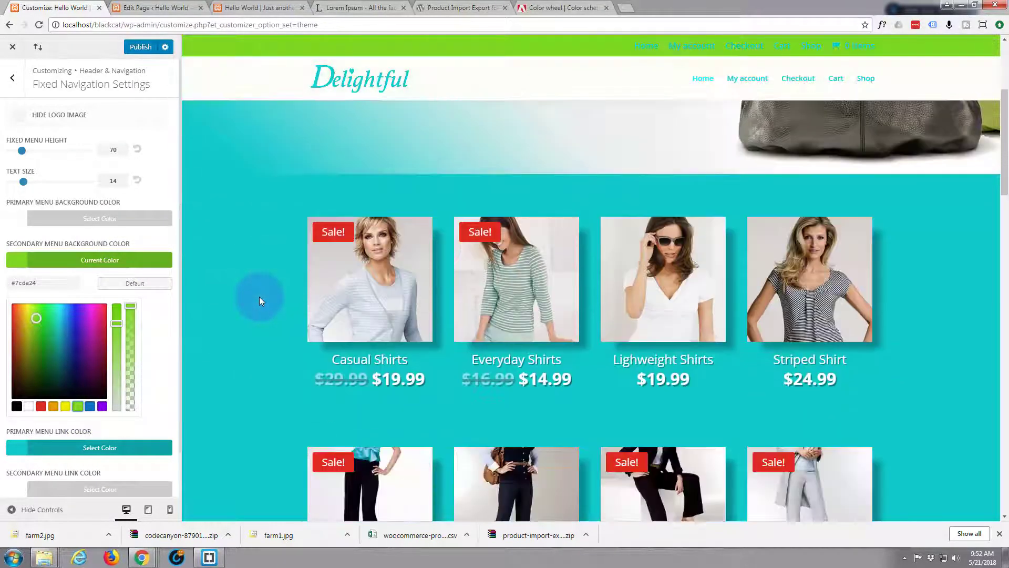
{"action": "scroll", "coordinate": [259, 296], "scroll_direction": "up", "scroll_amount": 4}
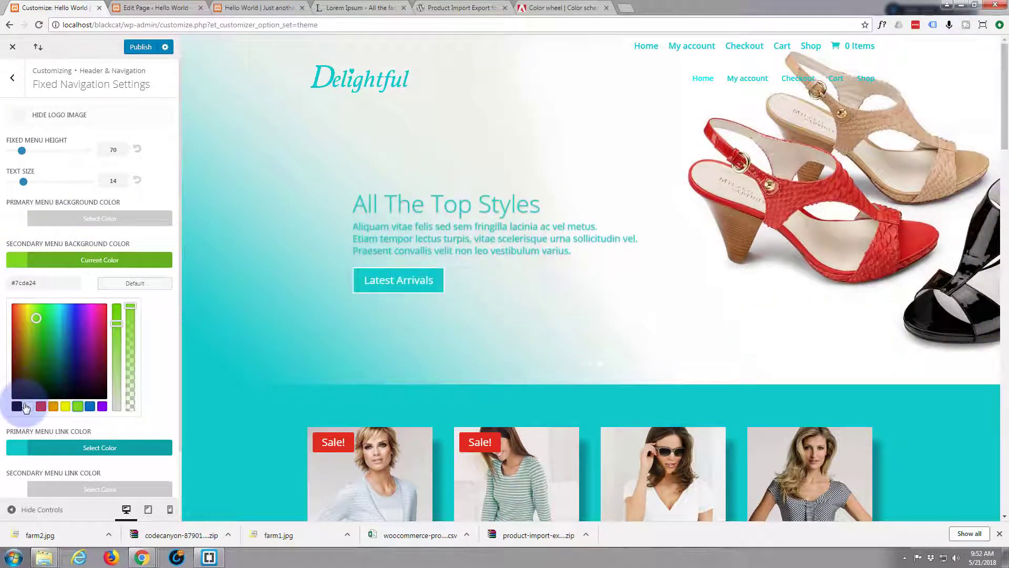
- Set the fixed navigation's secondary menu background color to #fffff9 and check it in the scrolled preview
{"action": "left_click", "coordinate": [45, 284]}
{"action": "left_click_drag", "start_coordinate": [46, 283], "coordinate": [15, 283]}
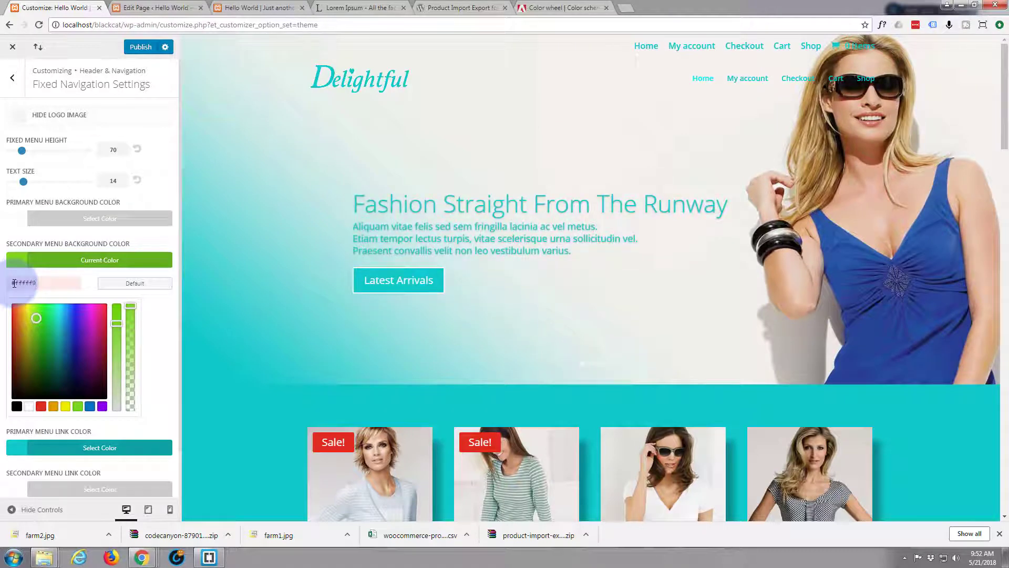
{"action": "scroll", "coordinate": [347, 203], "scroll_direction": "down", "scroll_amount": 2}
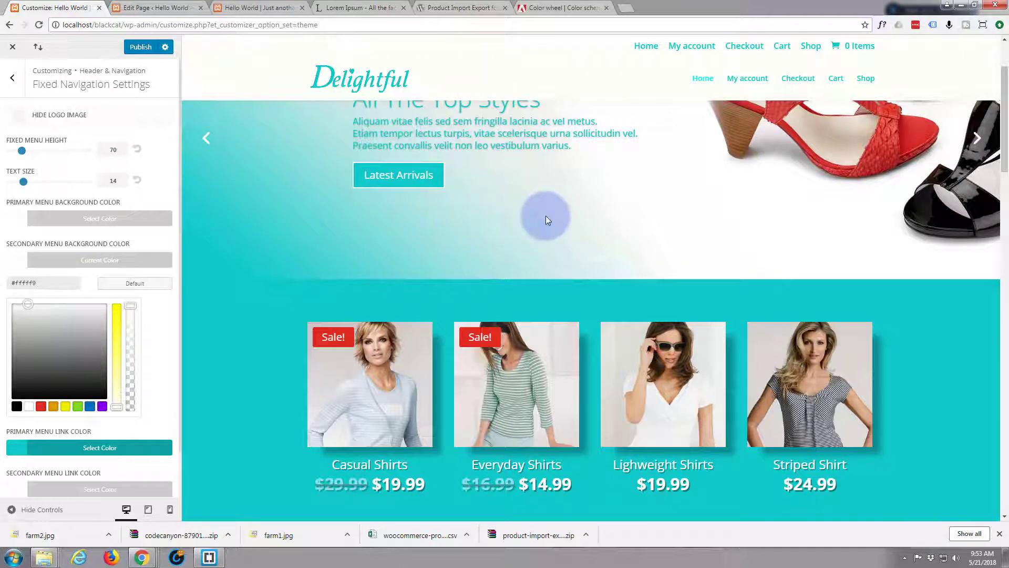
{"action": "scroll", "coordinate": [546, 216], "scroll_direction": "up", "scroll_amount": 2}
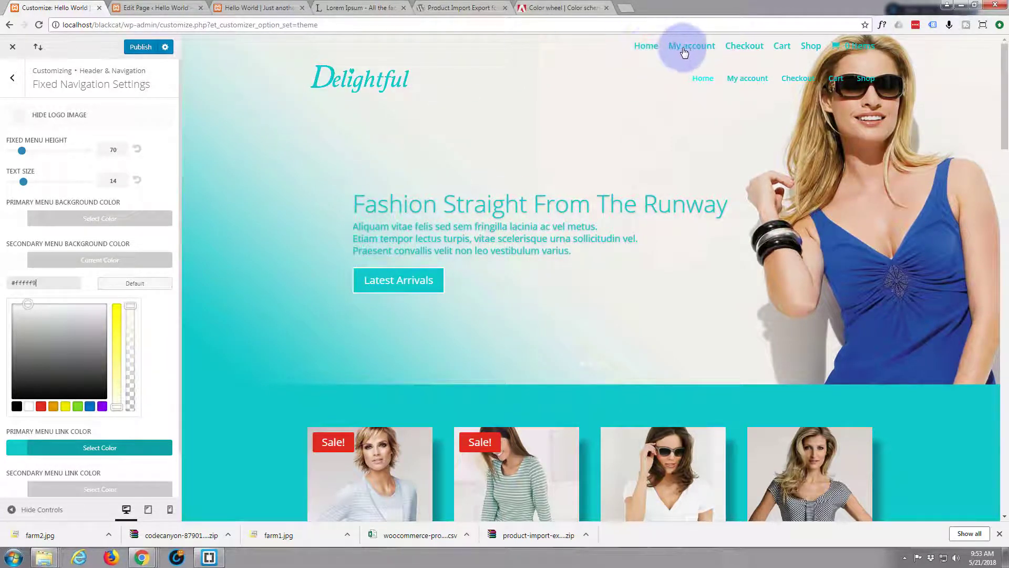
- Increase the Primary Menu Bar's text size to 16 in Header & Navigation
{"action": "left_click", "coordinate": [13, 79]}
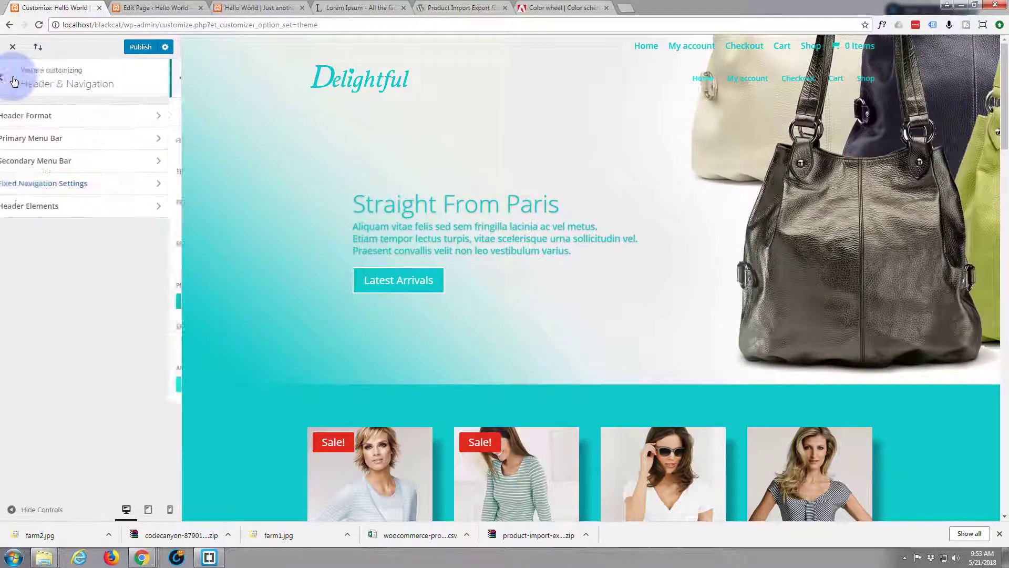
{"action": "left_click", "coordinate": [84, 138]}
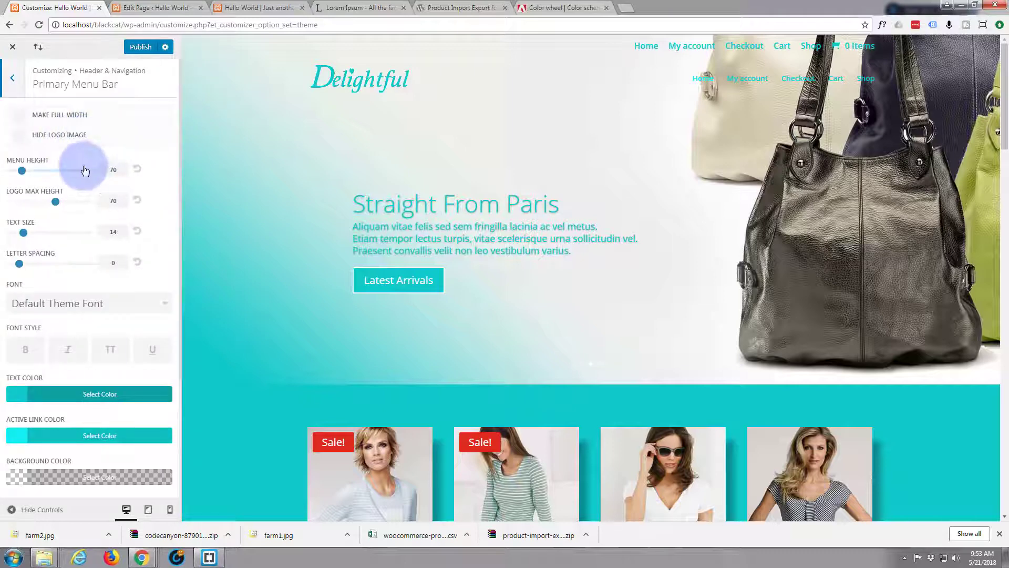
{"action": "left_click_drag", "start_coordinate": [24, 232], "coordinate": [39, 230]}
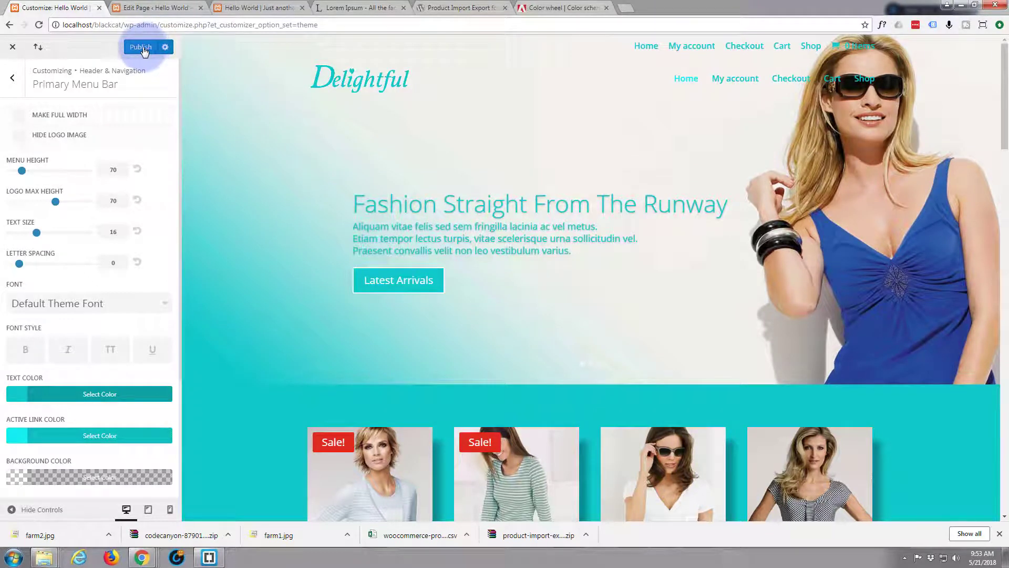
- Publish the header changes and leave the customizer for the open Hello World page preview
{"action": "left_click", "coordinate": [145, 50]}
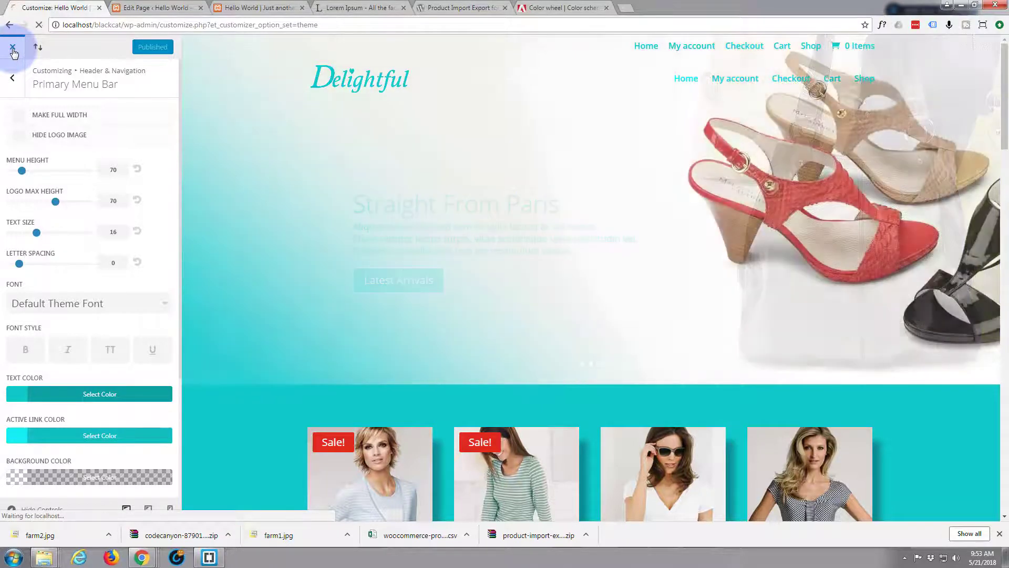
{"action": "left_click", "coordinate": [14, 49]}
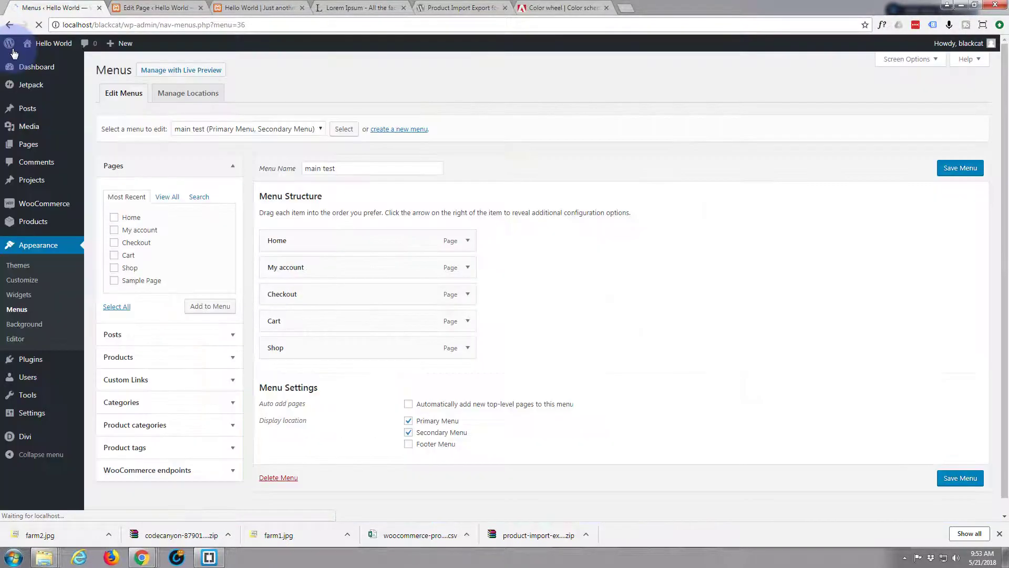
{"action": "left_click", "coordinate": [279, 9]}
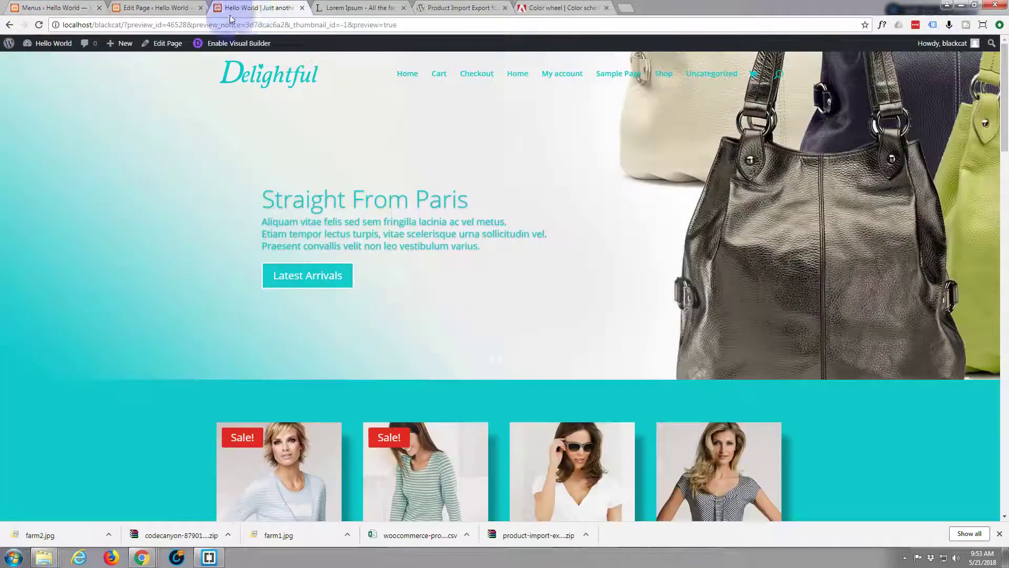